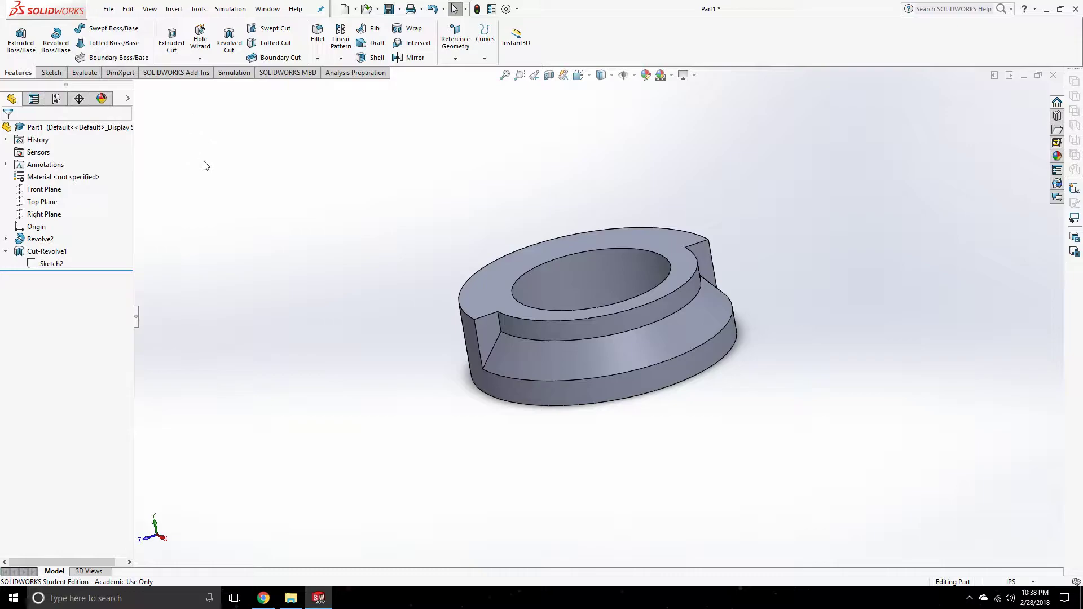
Orbit the finished washer model, then switch to Chrome and examine the washer drawing at a larger size
middle_click_drag(531, 274, 571, 252)
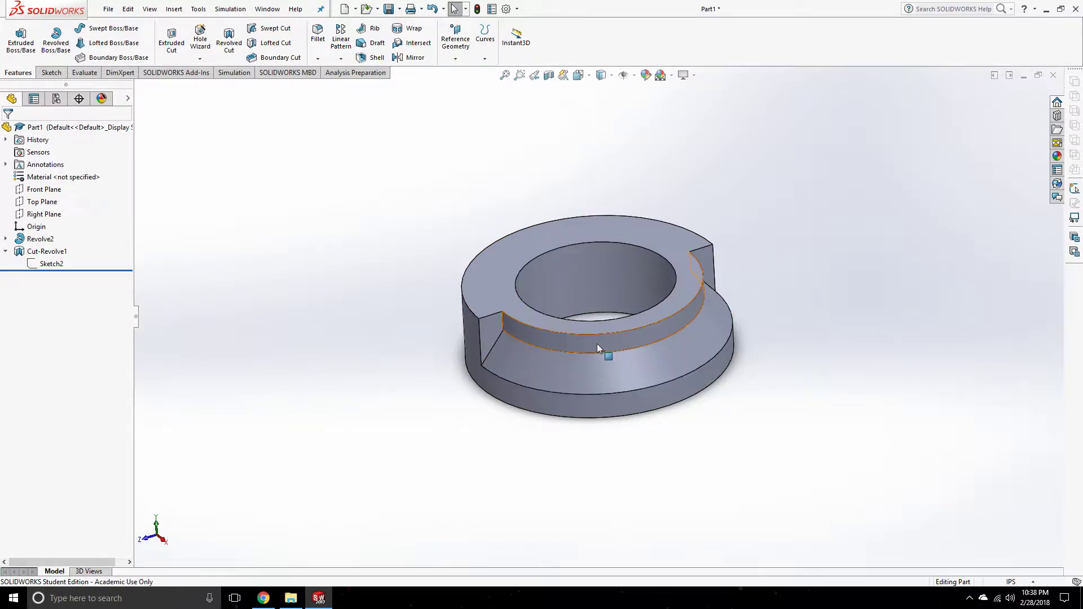
key("super+Tab")
left_click(787, 264)
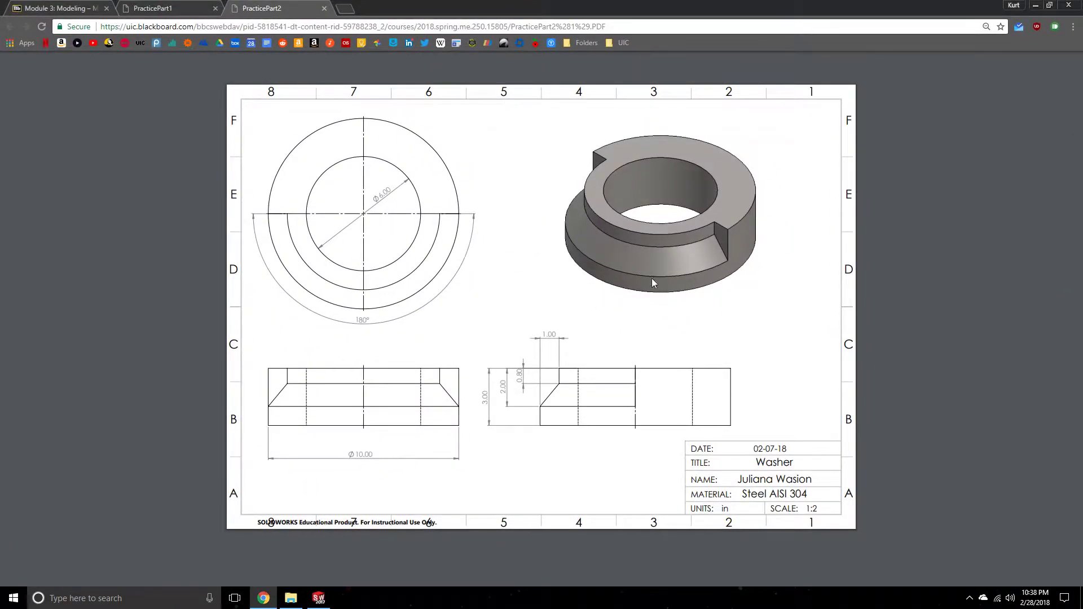
scroll(654, 280, "up", 2, "ctrl")
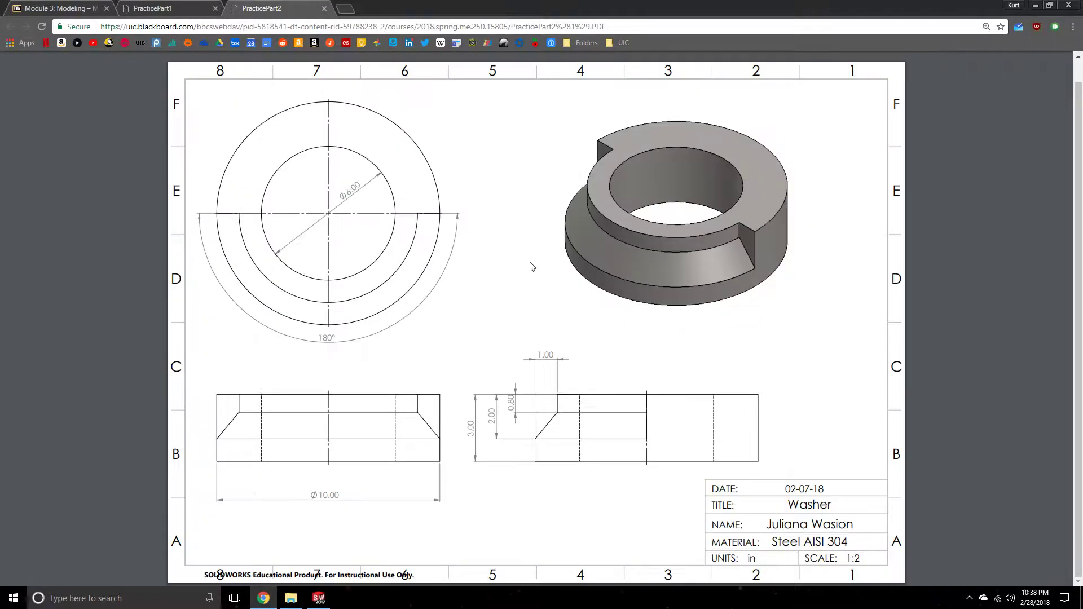
Switch back to SOLIDWORKS and create a new part document
key("super+Tab")
left_click(679, 252)
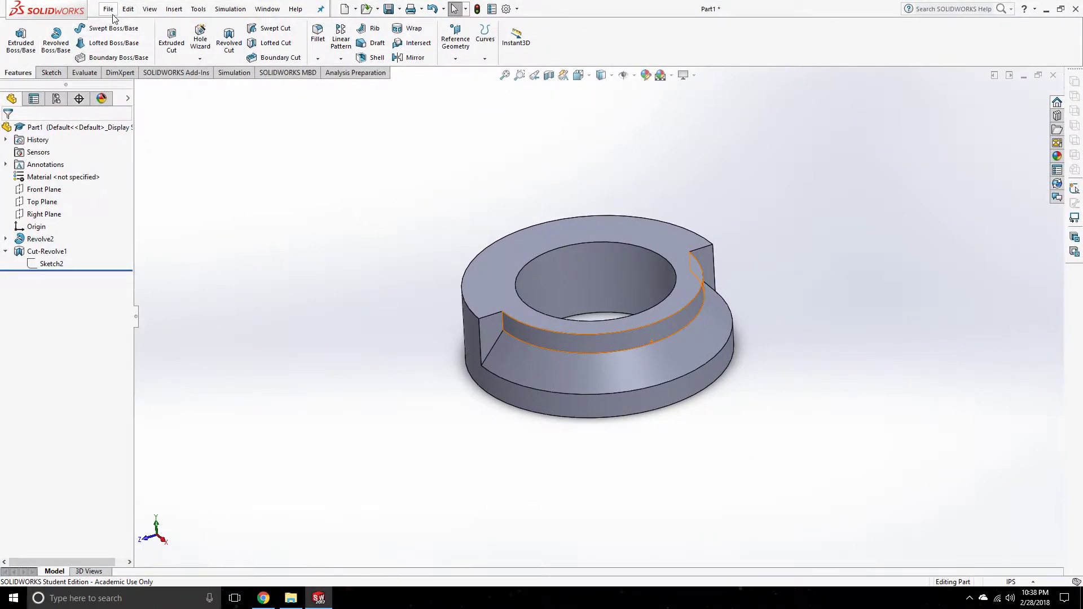
left_click(108, 9)
left_click(121, 24)
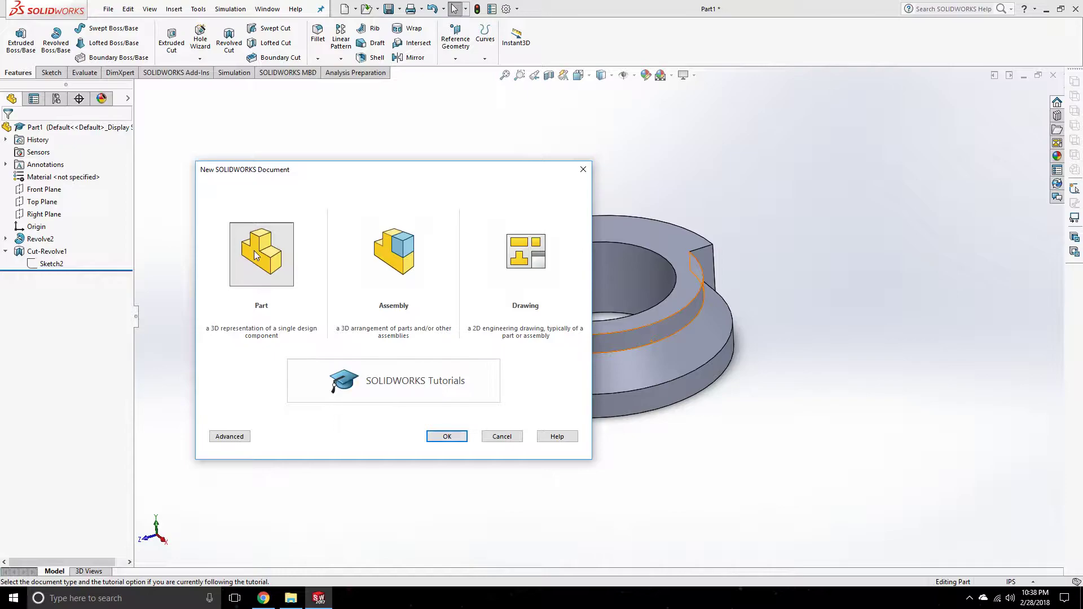
left_click(447, 436)
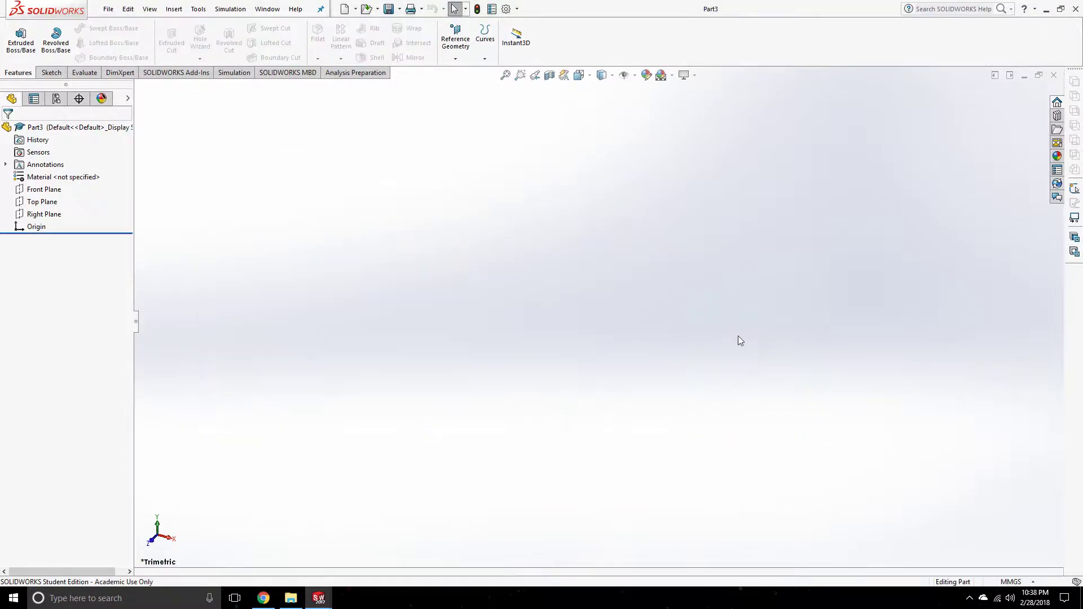
Check the units on the washer drawing in Chrome and set the new part's unit system to IPS in SOLIDWORKS
key("super+Tab")
left_click(624, 350)
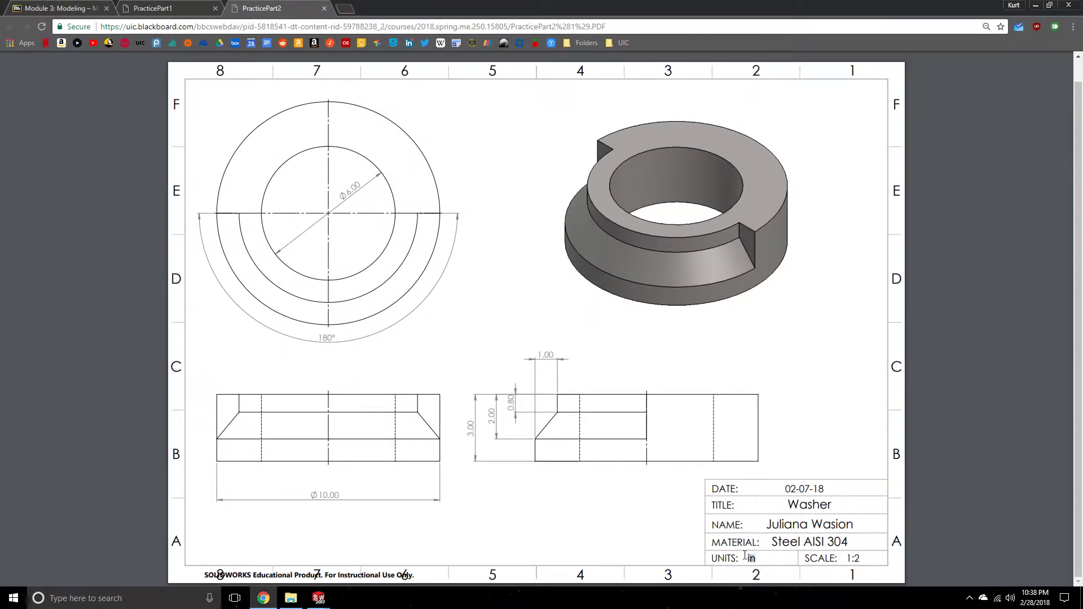
key("super+Tab")
left_click(672, 350)
left_click(1003, 582)
left_click(981, 551)
Recheck the washer drawing in Chrome and start a sketch on the Right Plane of the new SOLIDWORKS part
key("super+Tab")
left_click(634, 329)
key("super+Tab")
left_click(621, 290)
key("super+Tab")
left_click(238, 235)
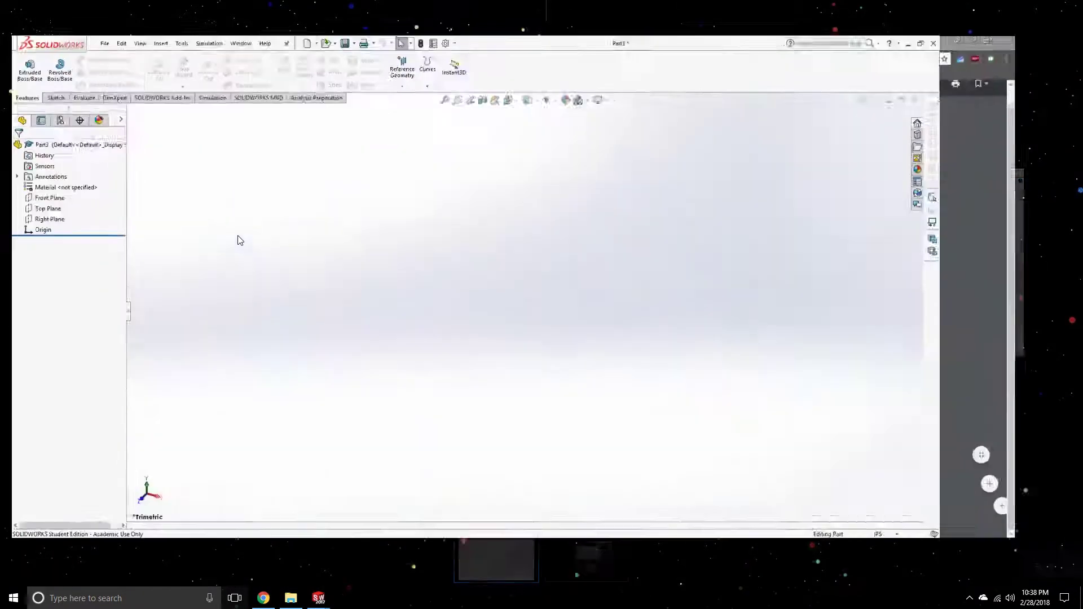
left_click(7, 37)
left_click(506, 438)
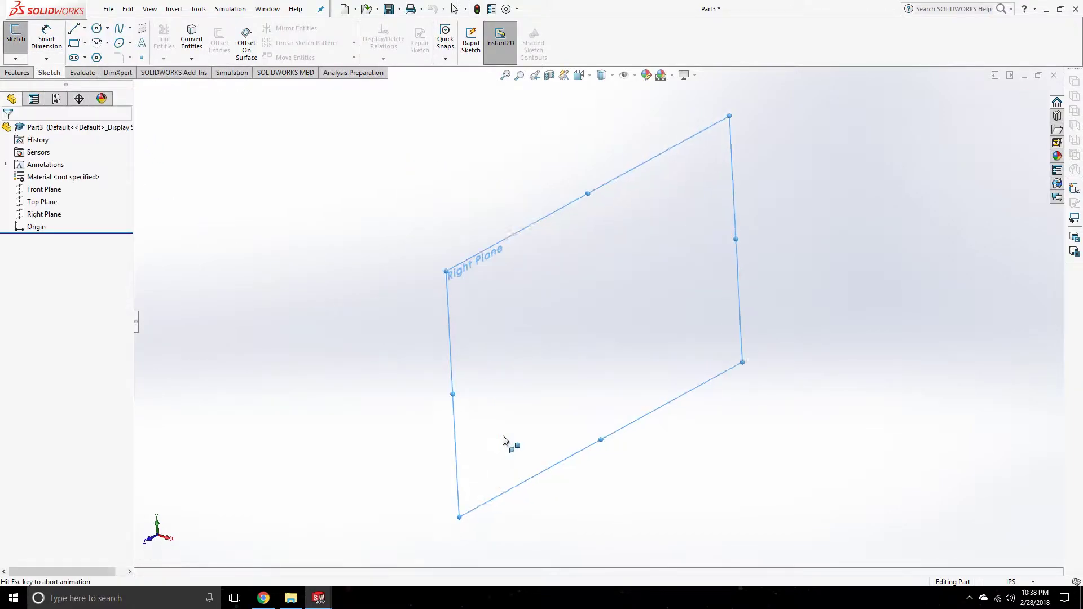
Consult the drawing's front view in Chrome, then draw a vertical centerline upward from the origin in the SOLIDWORKS sketch
key("super+Tab")
left_click(532, 278)
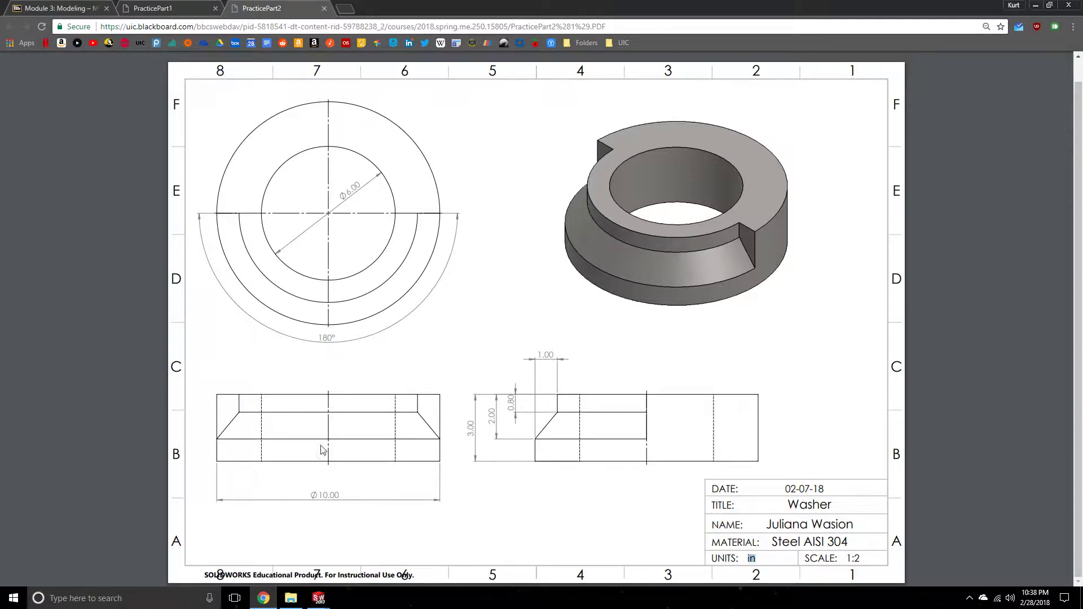
key("super+Tab")
left_click(667, 262)
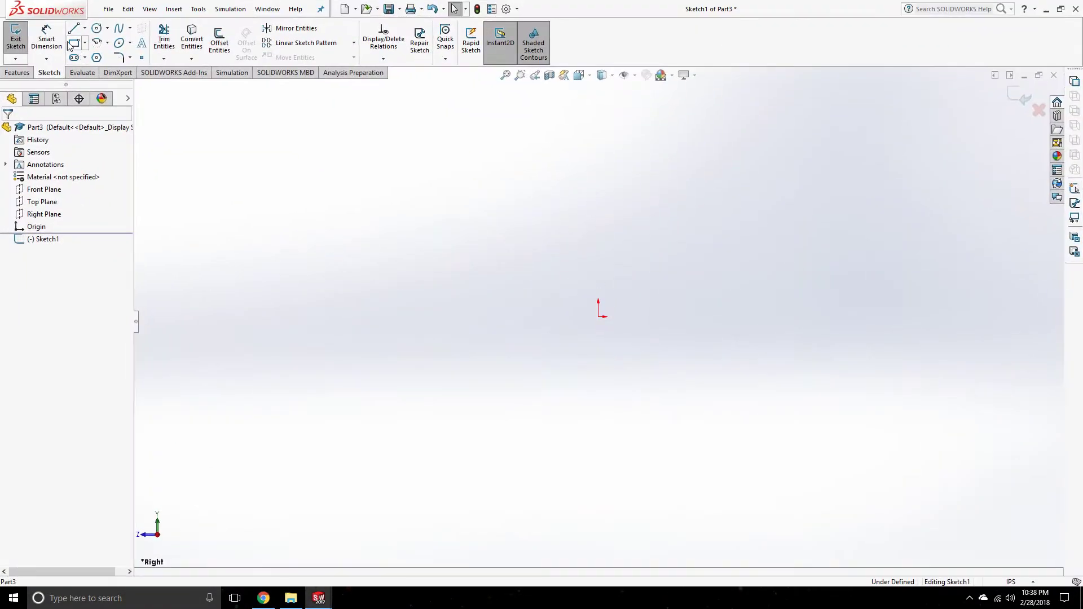
left_click(85, 28)
left_click(97, 54)
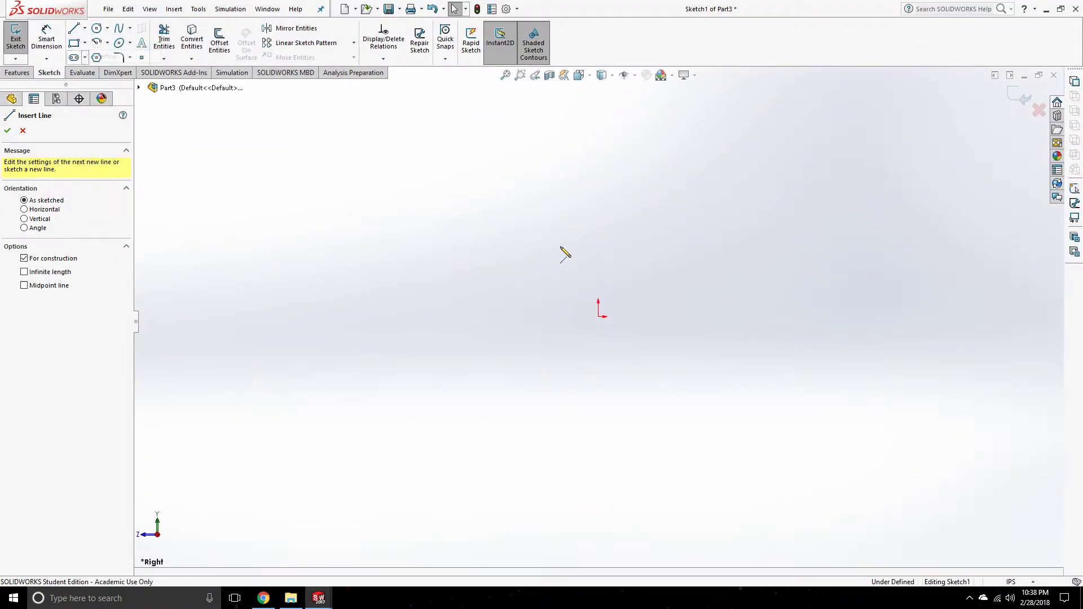
left_click(598, 317)
left_click(598, 151)
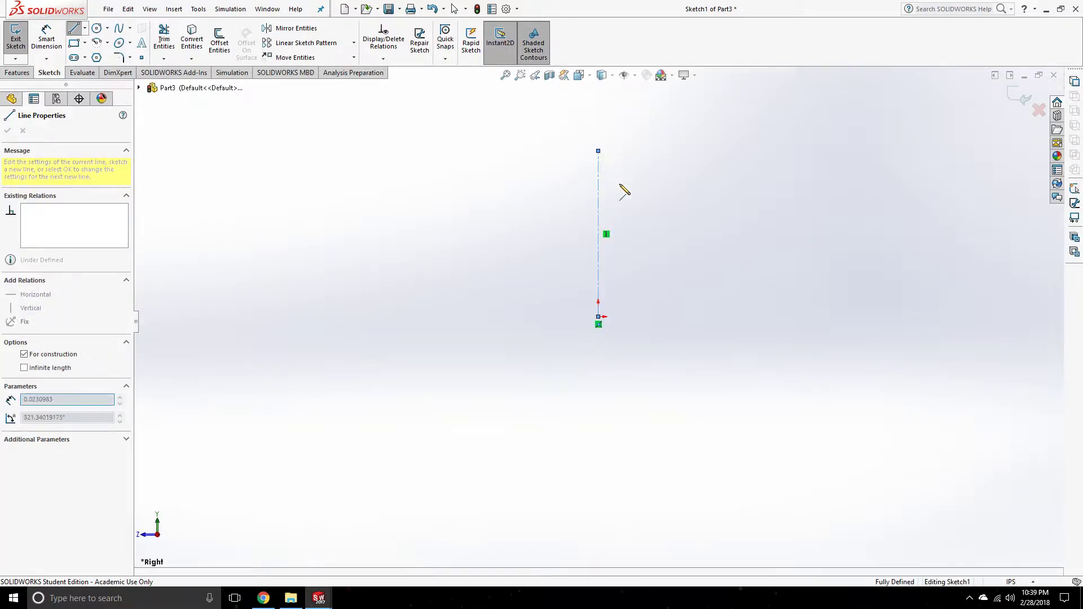
key("Escape")
key("Escape")
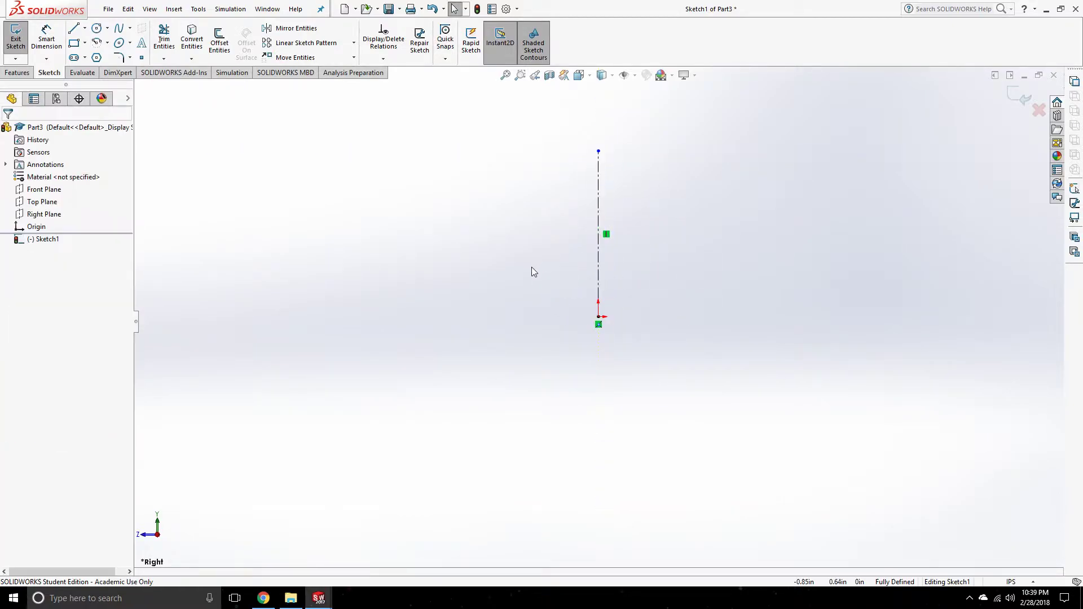
Examine the inner and outer diameter dimensions on the washer drawing in Chrome, then return to the SOLIDWORKS sketch
key("super+Tab")
left_click(540, 286)
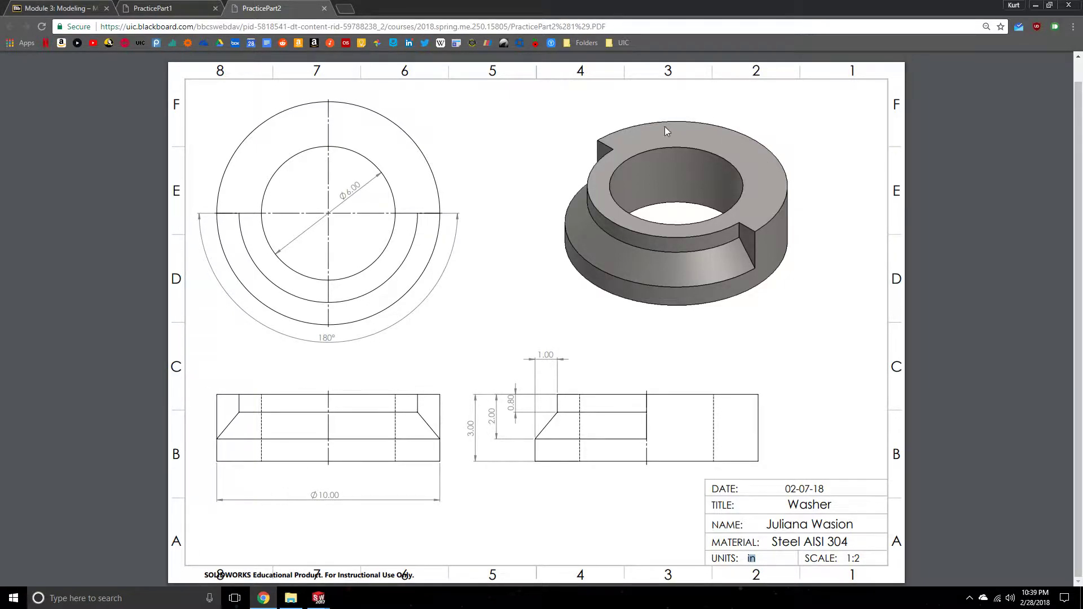
left_click(339, 208)
mouse_move(346, 197)
left_mouse_down()
mouse_move(360, 182)
mouse_move(349, 192)
left_mouse_up()
left_click(361, 181)
left_click(349, 193)
left_click_drag(341, 201, 376, 175)
left_click_drag(307, 498, 377, 493)
left_click(380, 493)
key("super+Tab")
left_click(645, 317)
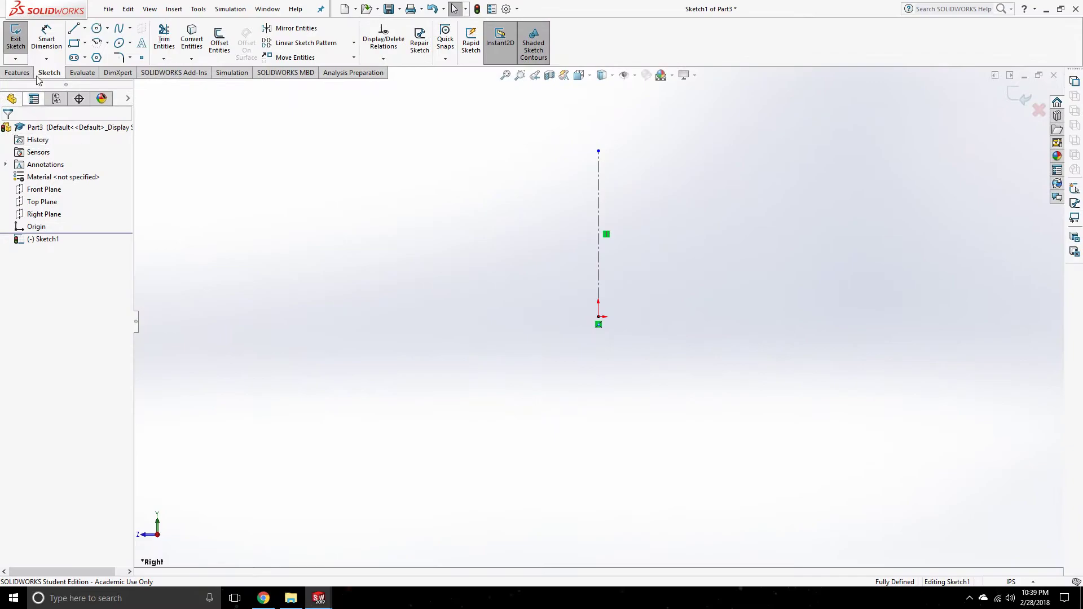
Sketch a corner rectangle about 1.06 in wide and 1.19 in tall left of the centerline, its base level with the origin
left_click(74, 43)
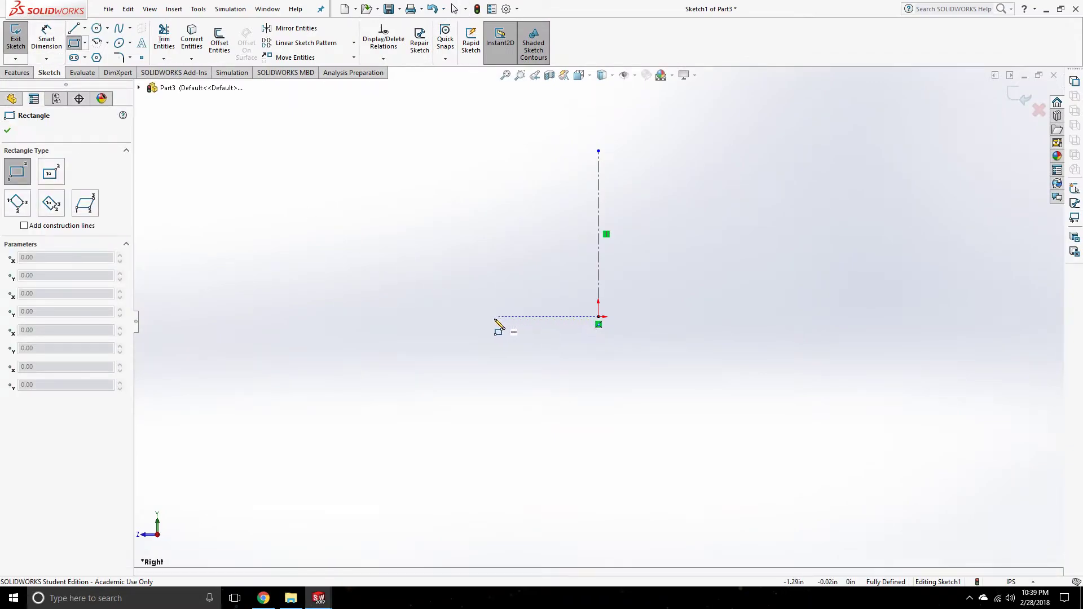
mouse_move(484, 317)
left_mouse_down()
mouse_move(401, 244)
mouse_move(401, 223)
left_mouse_up()
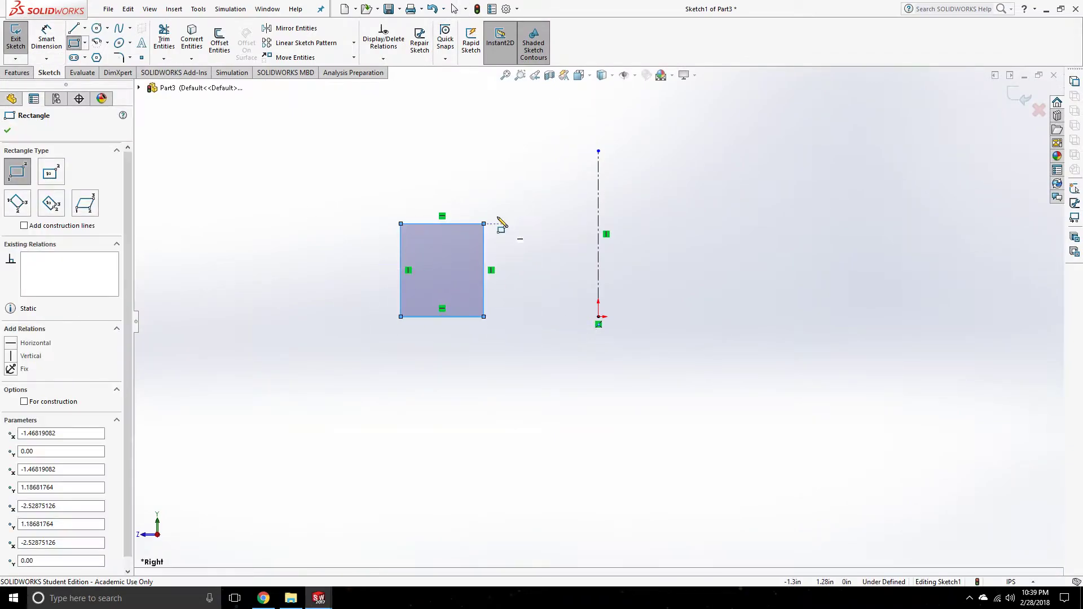
key("Escape")
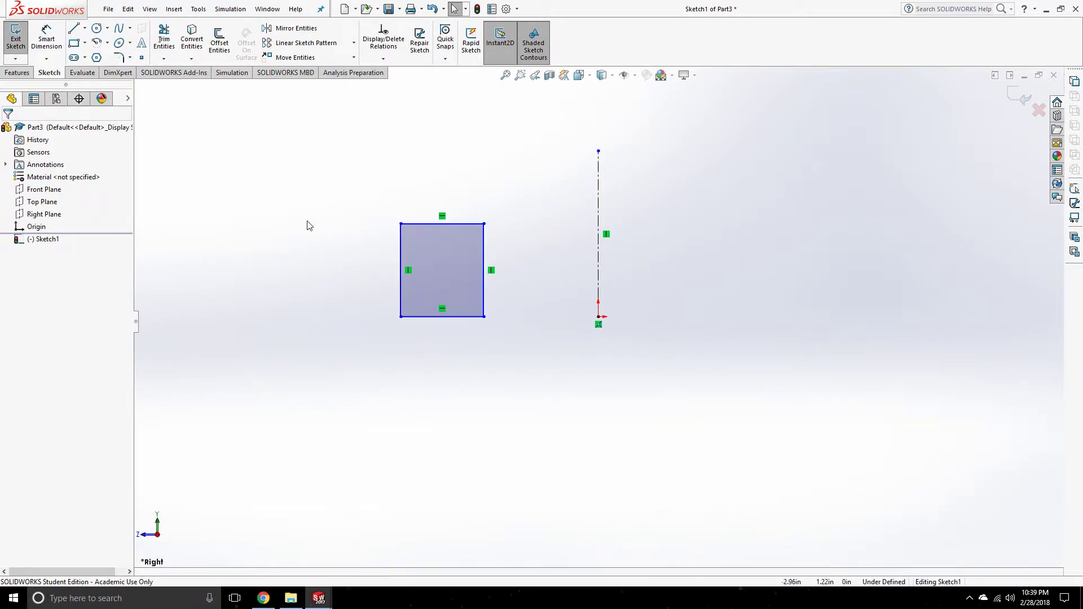
Recheck the drawing in Chrome and dimension the rectangle's inner edge 3 in from the centerline
key("super+Tab")
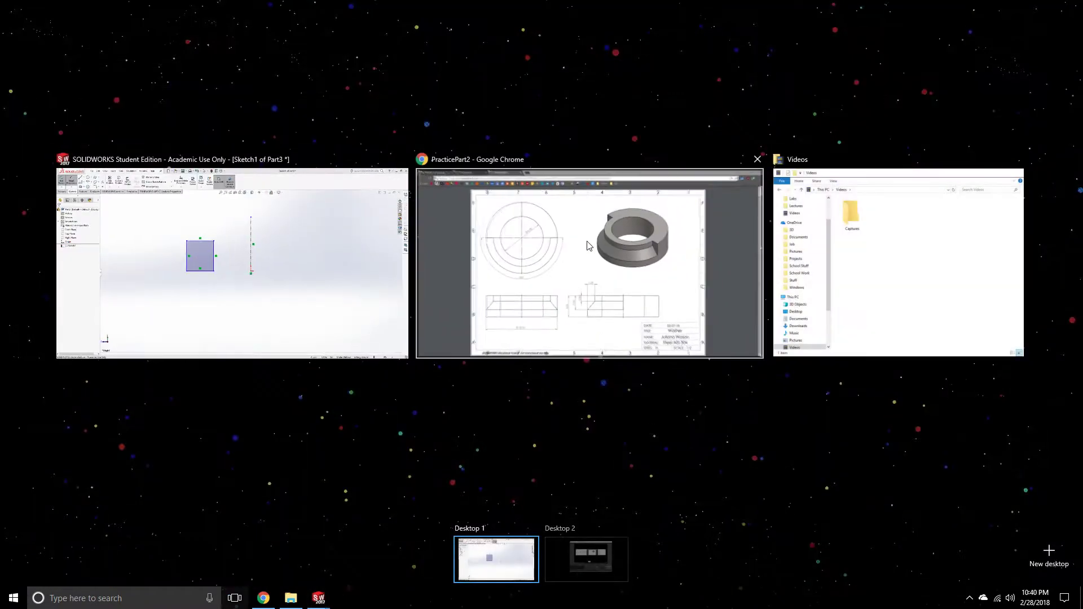
left_click(484, 254)
key("super+Tab")
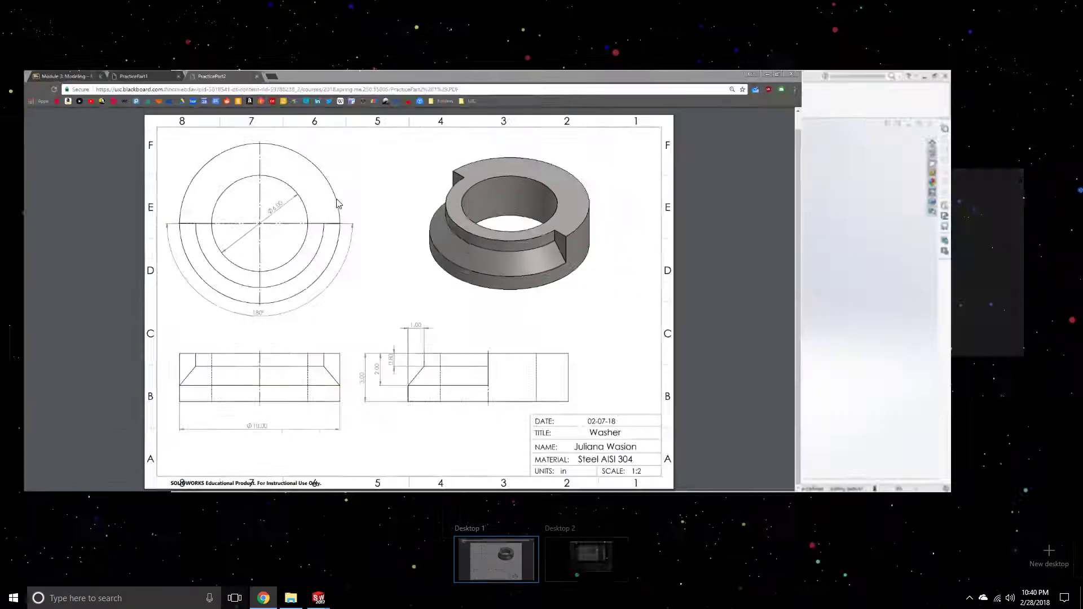
left_click(565, 255)
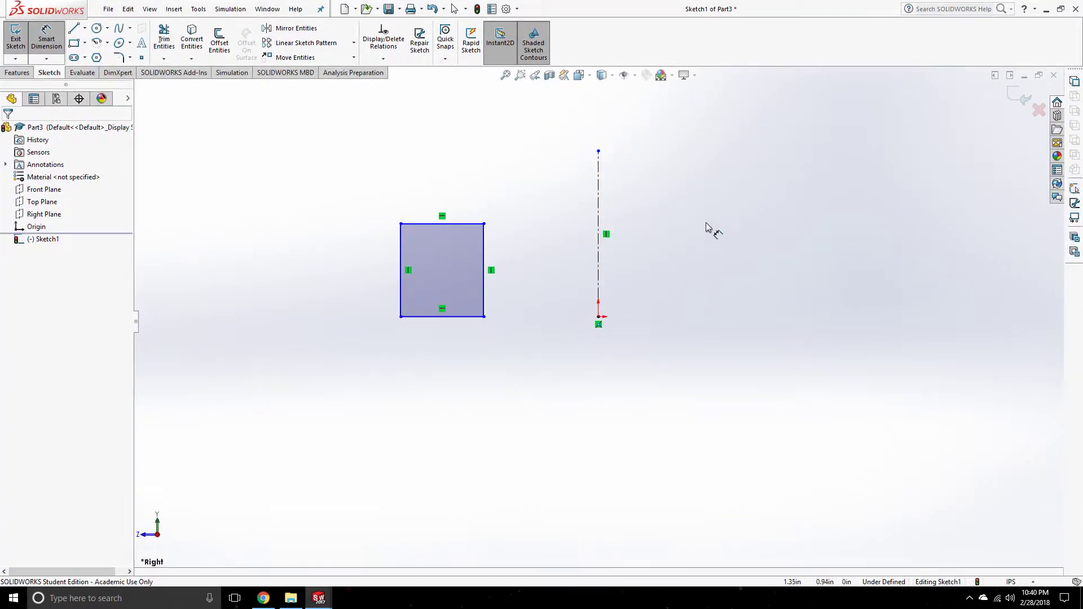
left_click(484, 246)
left_click(598, 209)
left_click(603, 164)
type("3")
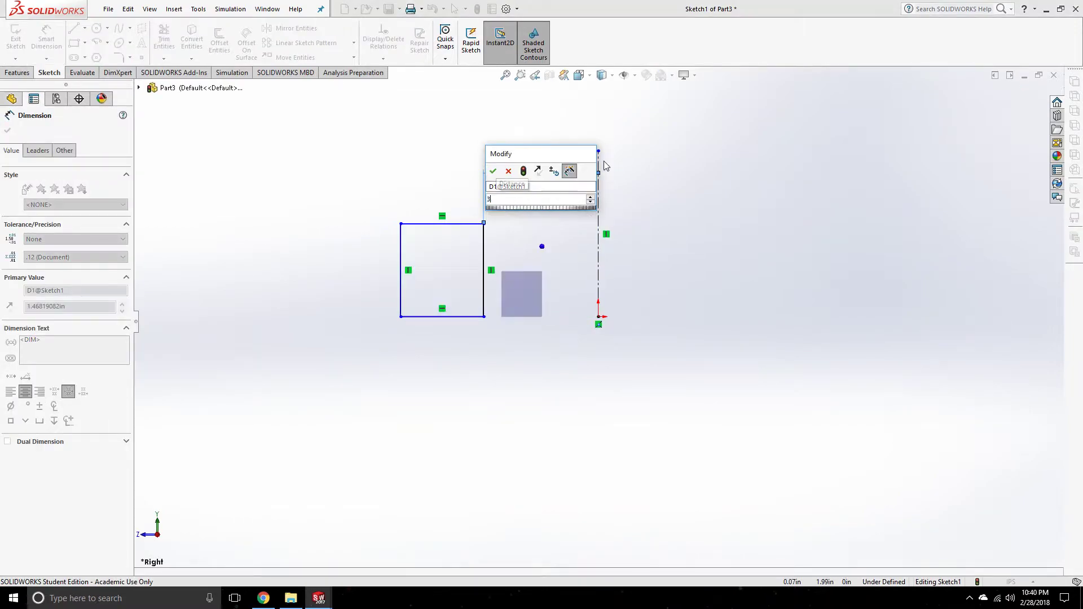
key("Return")
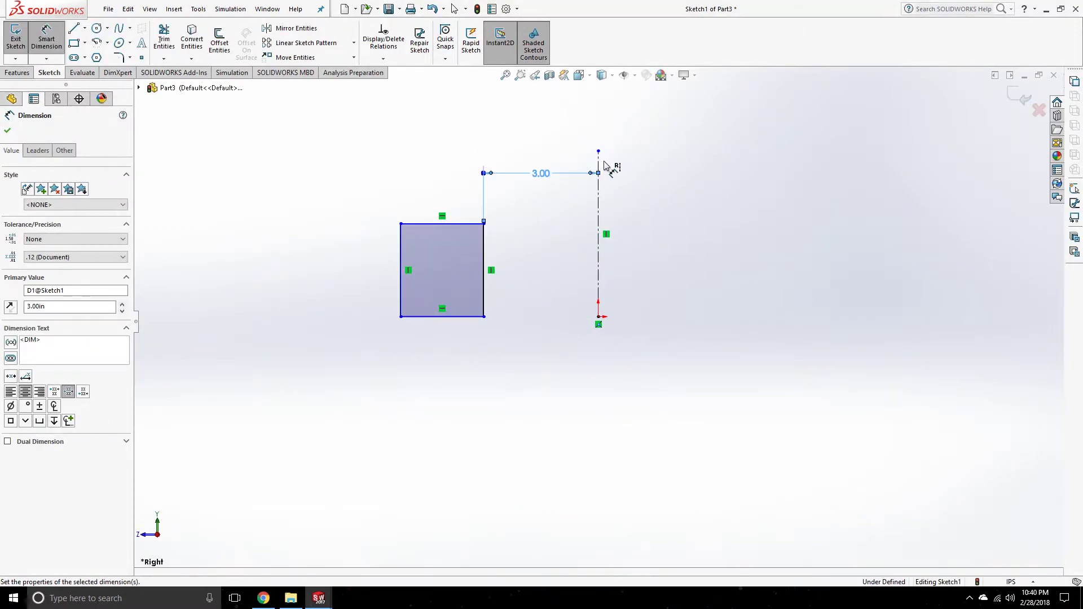
Check the washer's height on the drawing in Chrome and try to dimension the rectangle's outer edge from the centerline
key("super+Tab")
left_click(616, 266)
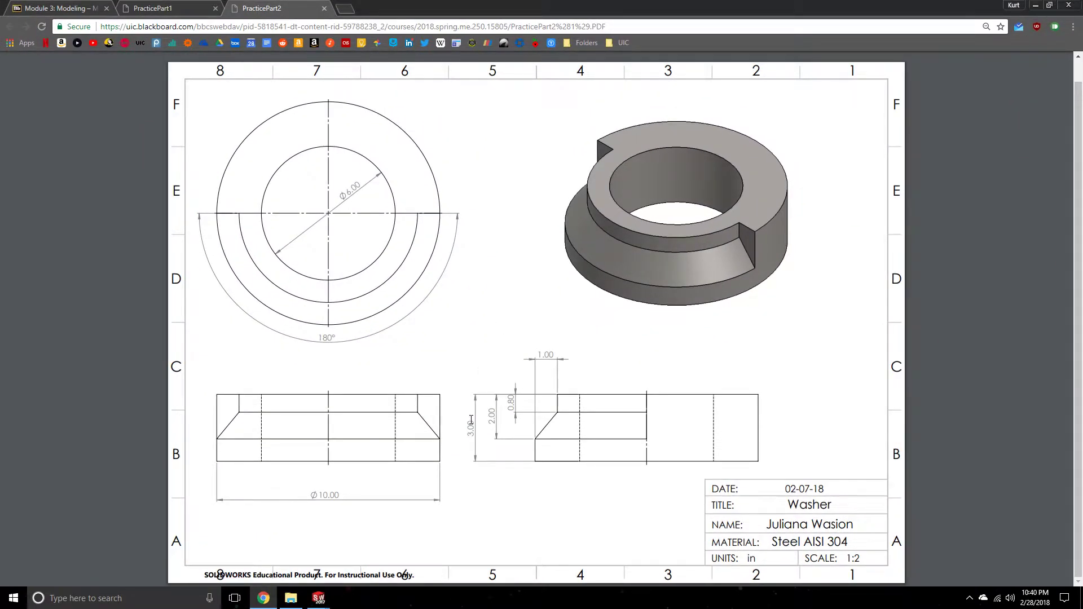
key("super+Tab")
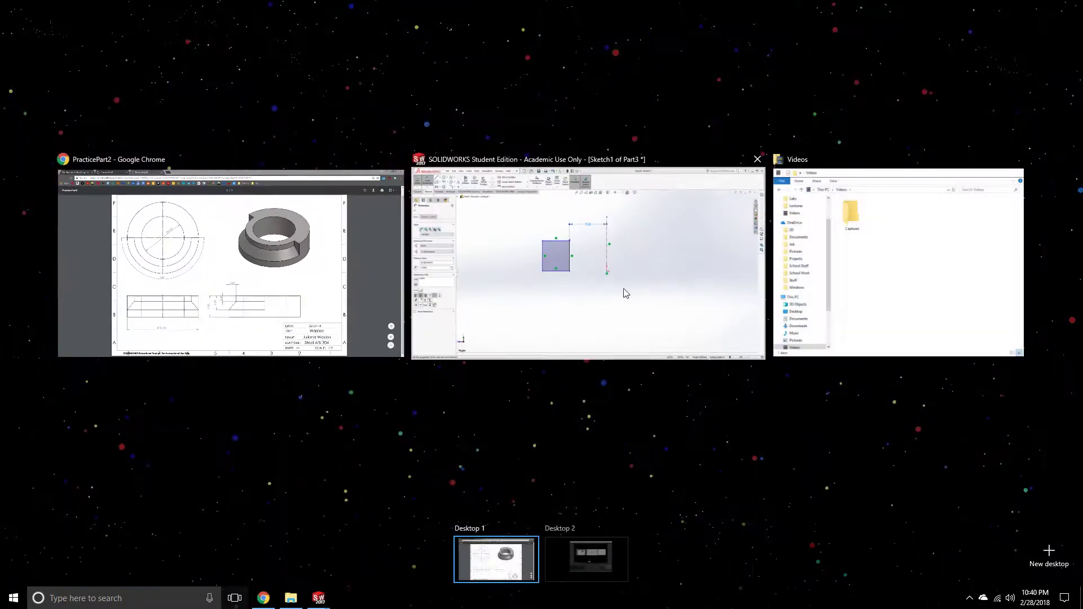
left_click(587, 262)
left_click(365, 269)
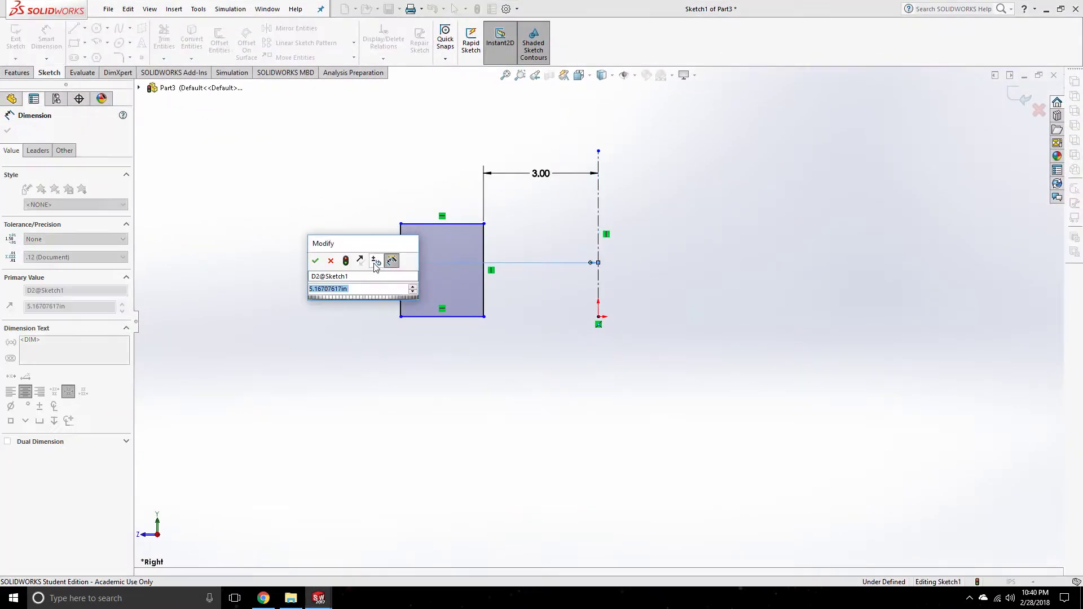
key("Return")
key("Escape")
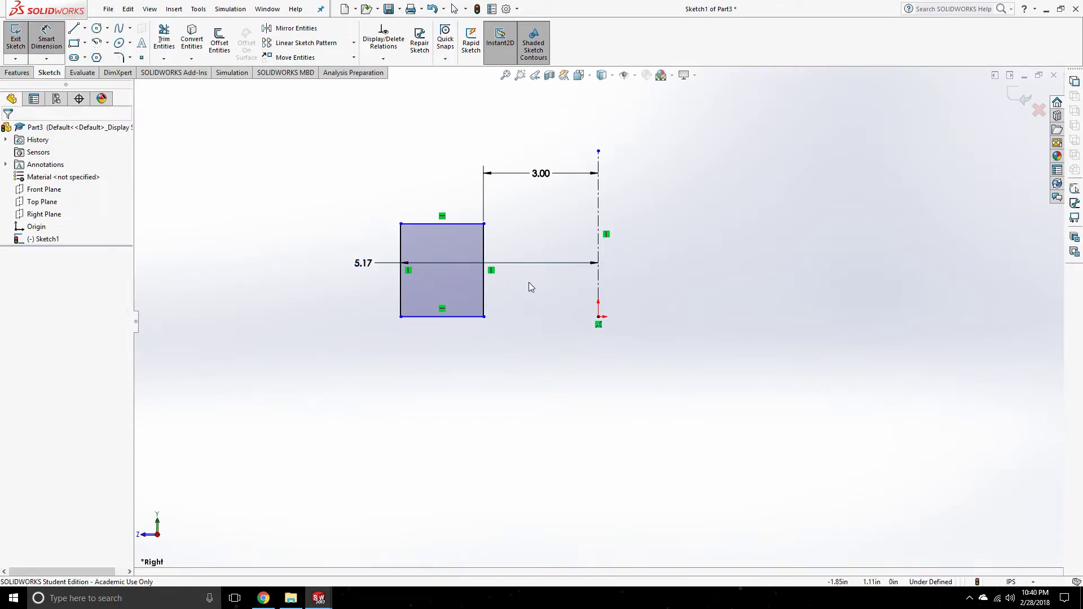
Undo the outer-edge dimension and the value entered for the inner-edge distance
key("Escape")
key("ctrl+z")
key("ctrl+z")
Dimension the rectangle's outer vertical edge with a height of 3 in
scroll(558, 263, "down", 2)
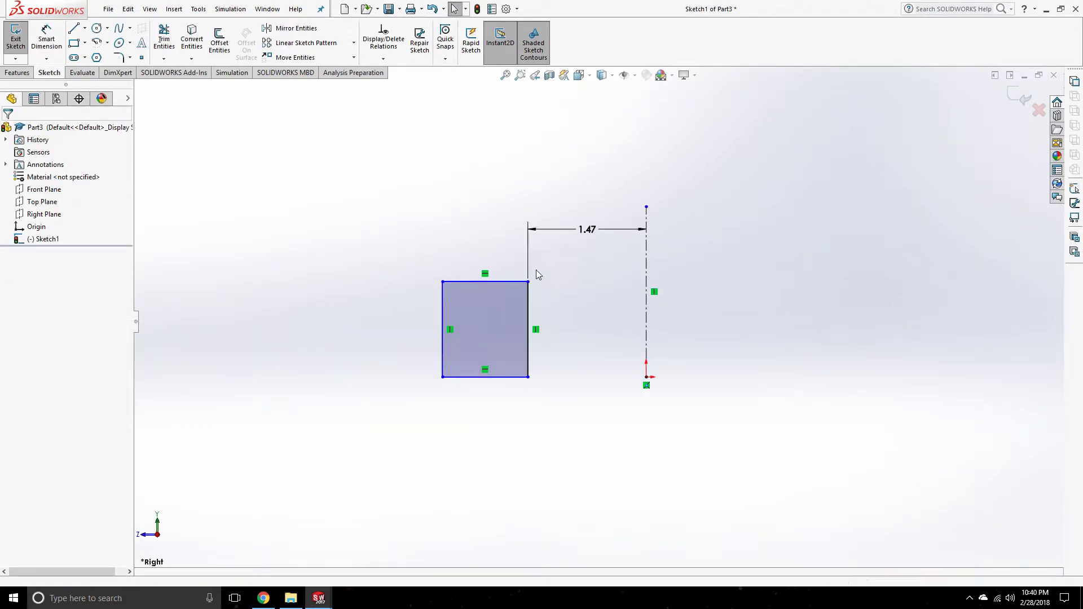
left_click(46, 37)
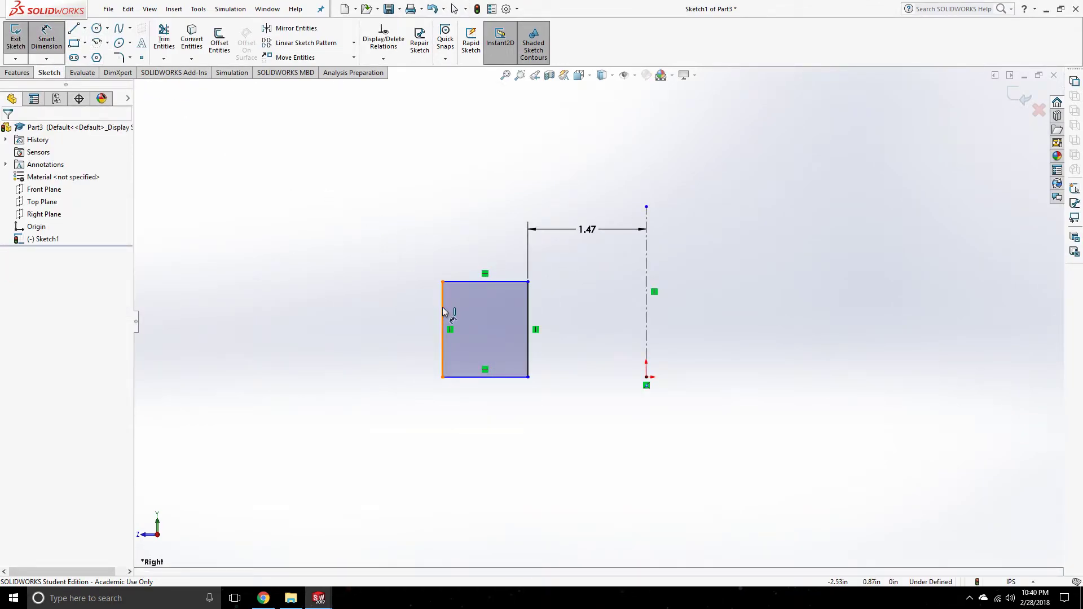
left_click(442, 316)
left_click(346, 327)
type("3")
key("Return")
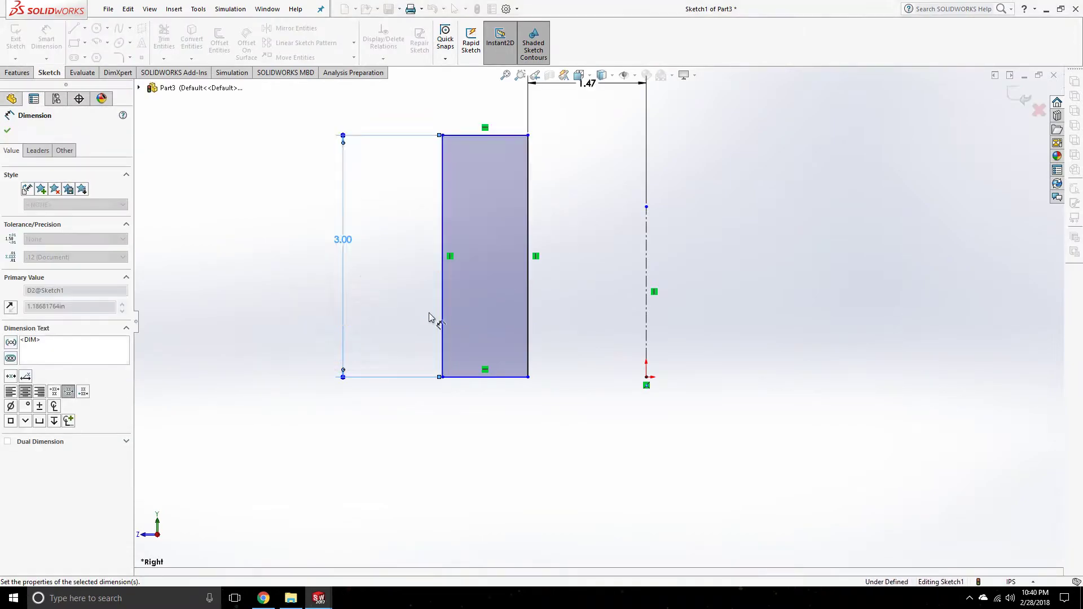
Set the distance between the rectangle's inner edge and the centerline to 3 in
scroll(595, 273, "up", 2)
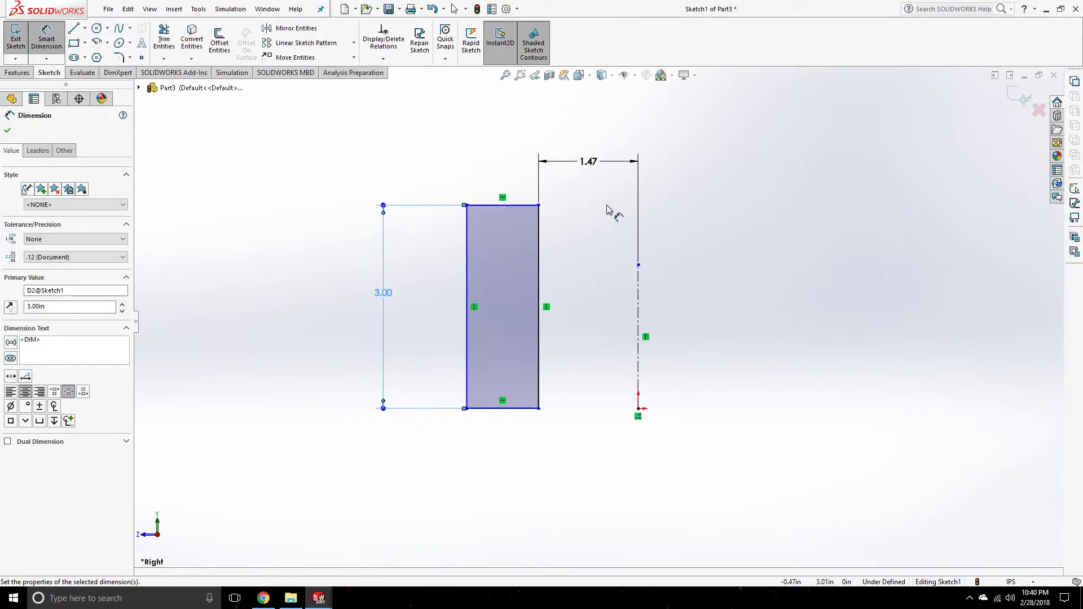
scroll(606, 215, "down", 1)
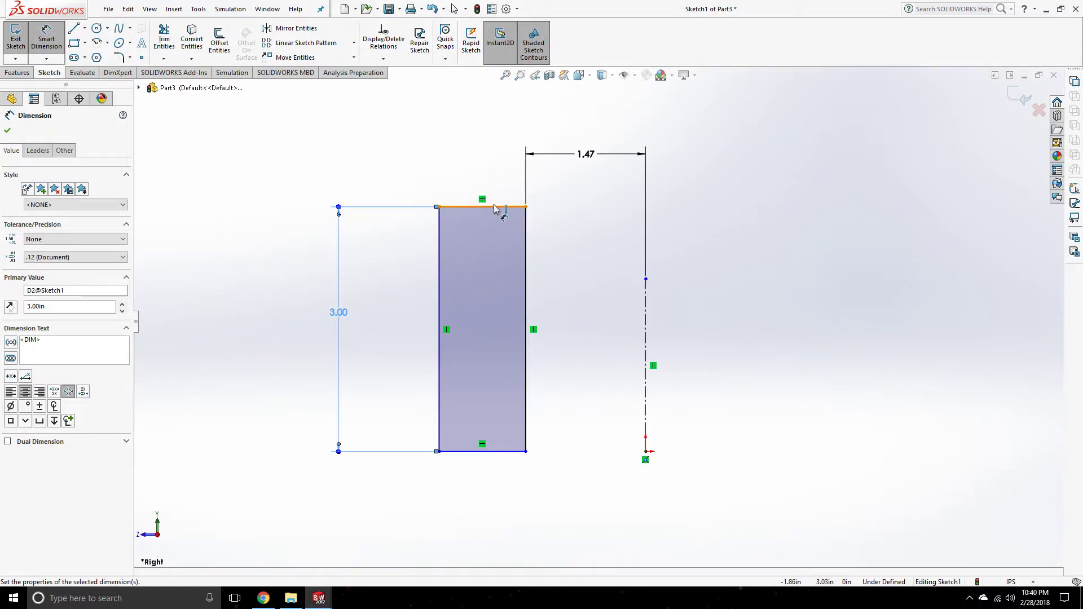
key("Escape")
double_click(586, 154)
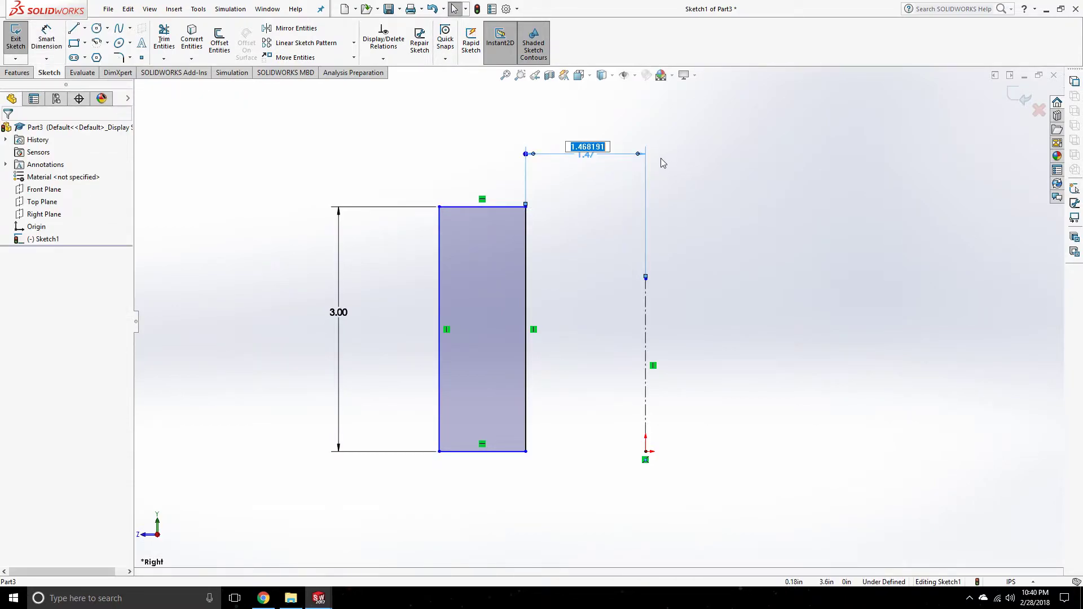
type("3")
key("Return")
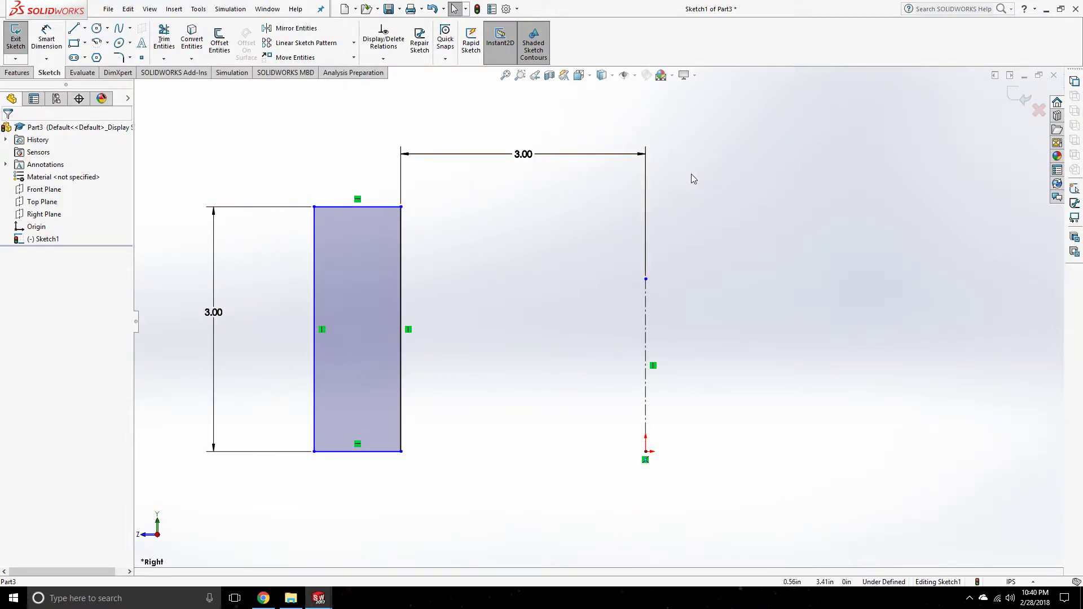
Check the inner diameter on the washer drawing in Chrome and dimension the rectangle's top edge at 2 in
left_click(45, 38)
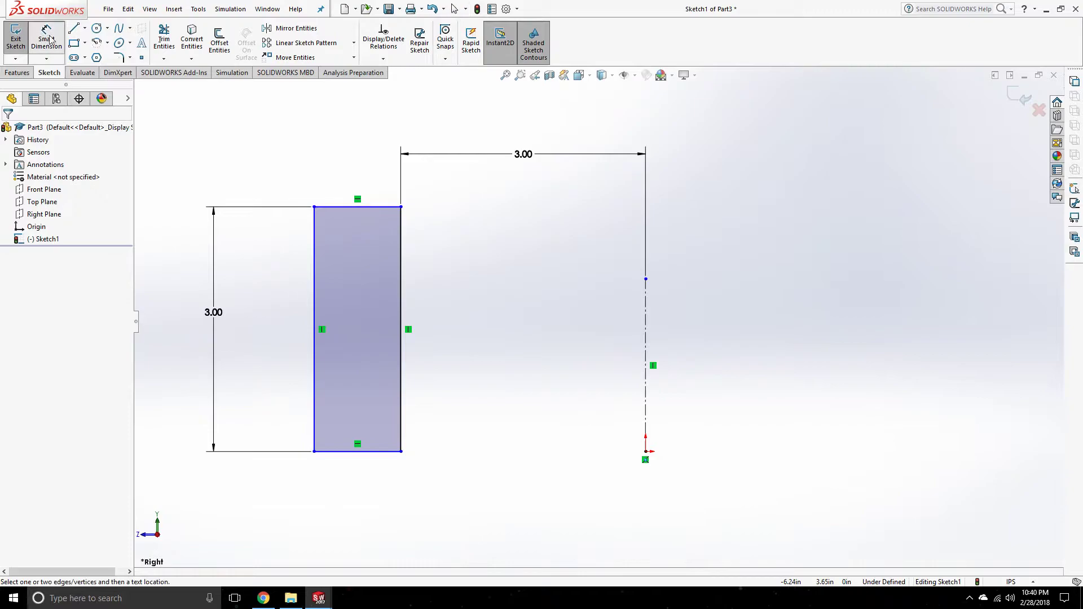
key("super+Tab")
left_click(563, 283)
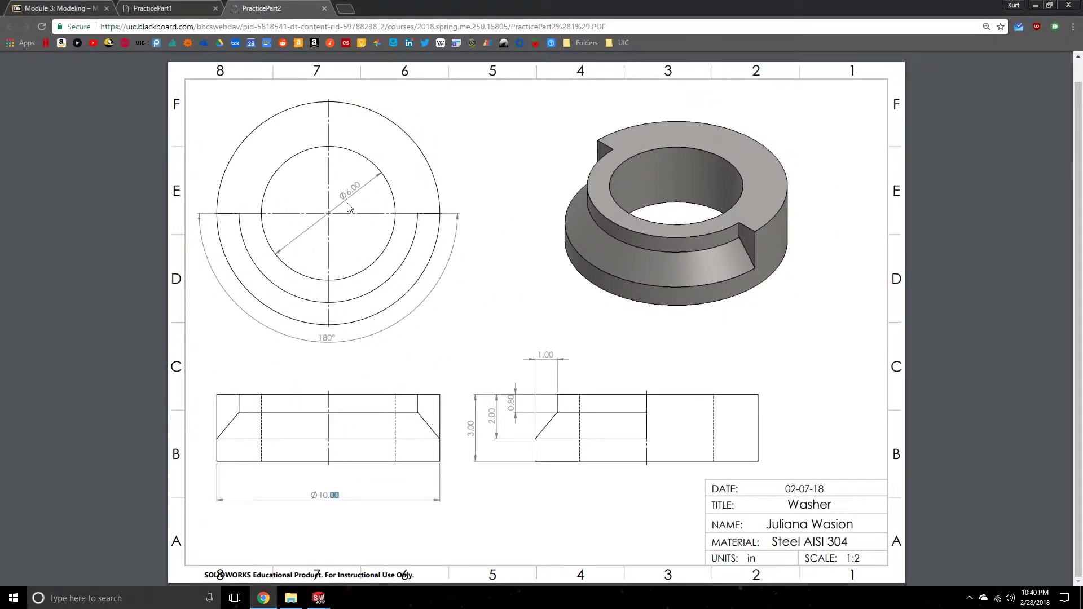
mouse_move(349, 193)
left_mouse_down()
mouse_move(360, 183)
mouse_move(346, 194)
left_mouse_up()
left_click(360, 182)
left_click(353, 194)
key("super+Tab")
left_click(563, 265)
left_click(367, 207)
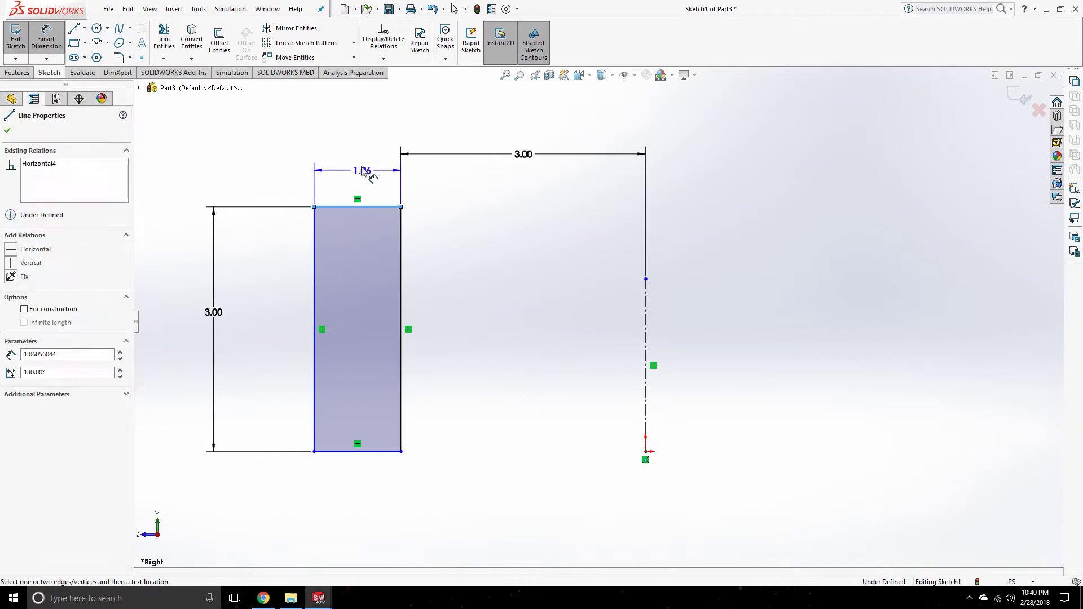
left_click(361, 160)
type("2")
key("Return")
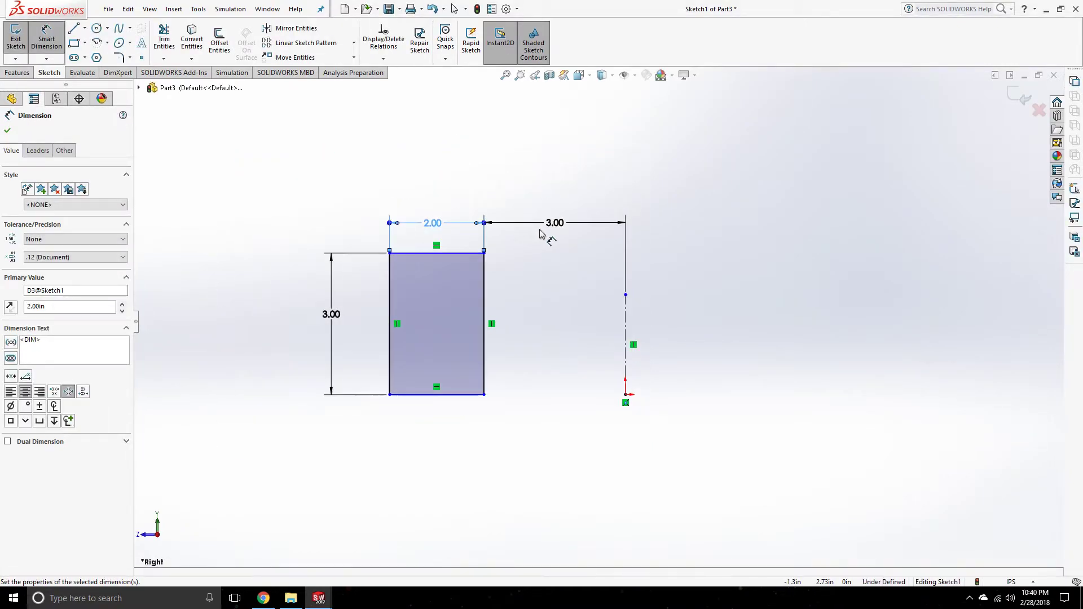
key("Escape")
Extend the vertical centerline so its upper end sits well above the rectangle's top edge
left_click(643, 209)
left_click_drag(640, 206, 634, 112)
left_click(579, 263)
scroll(643, 191, "up", 1)
scroll(522, 300, "down", 1)
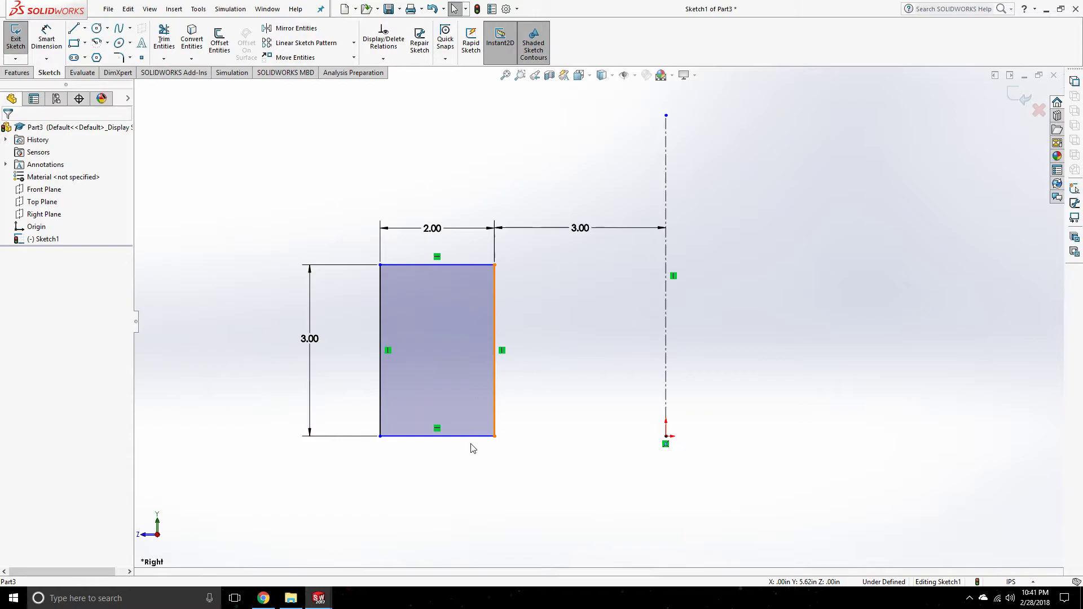
Add a coincident relation between the rectangle's bottom edge and the origin
left_click(445, 436)
key("alt")
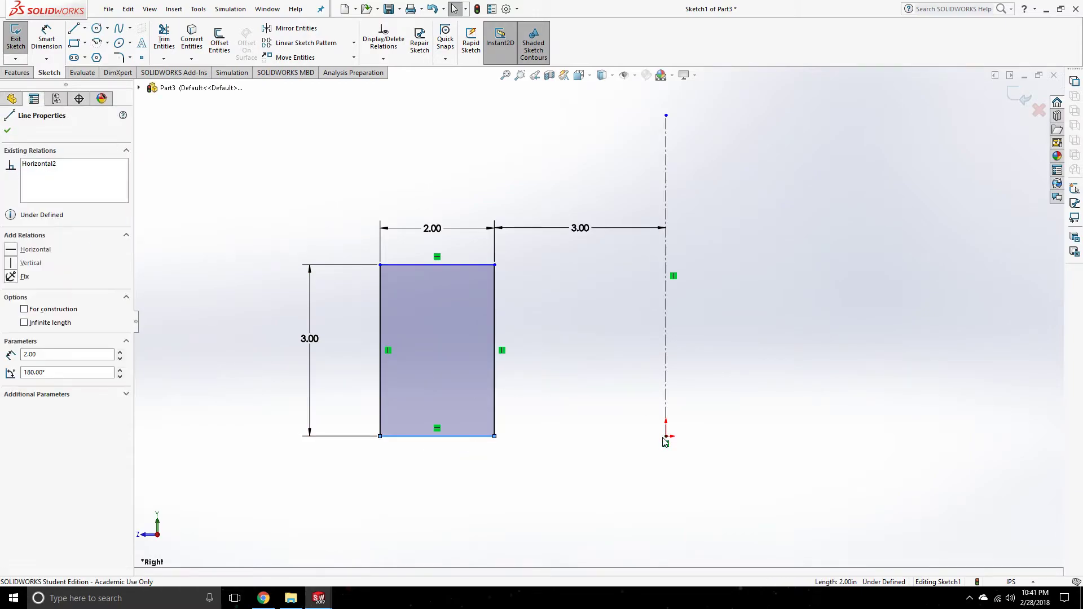
left_click(666, 438, "ctrl")
left_click(36, 326)
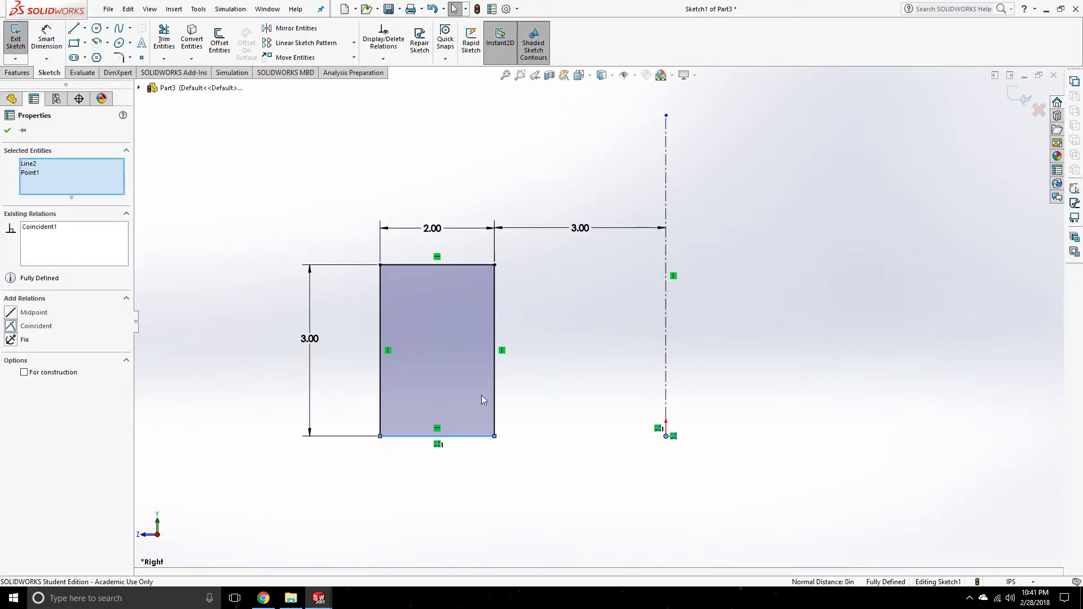
left_click(769, 449)
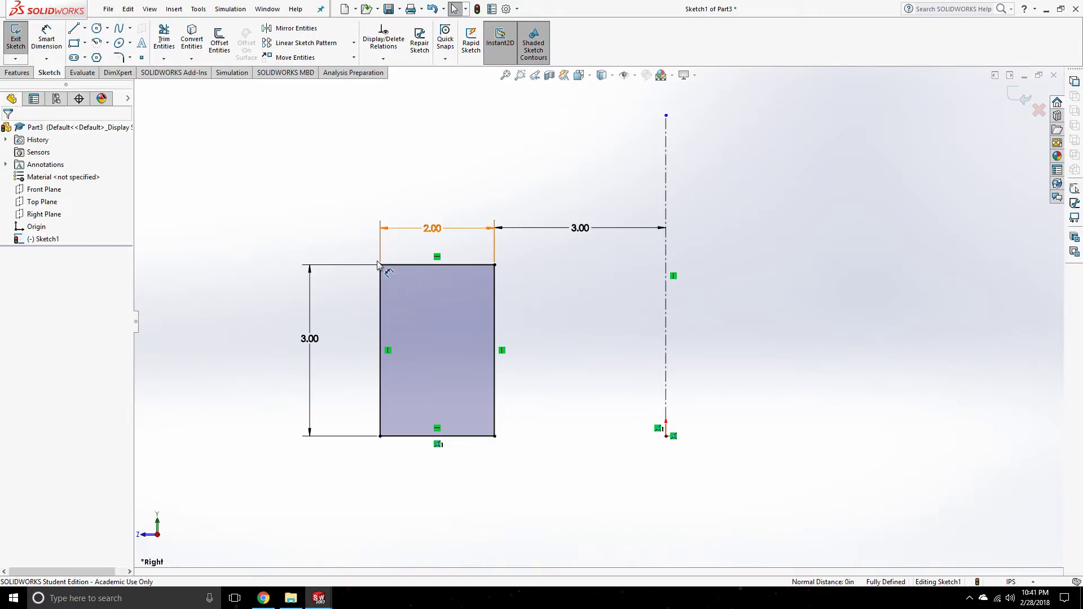
Revolve the rectangular profile 360 degrees about the centerline and show the ring in isometric view
left_click(16, 73)
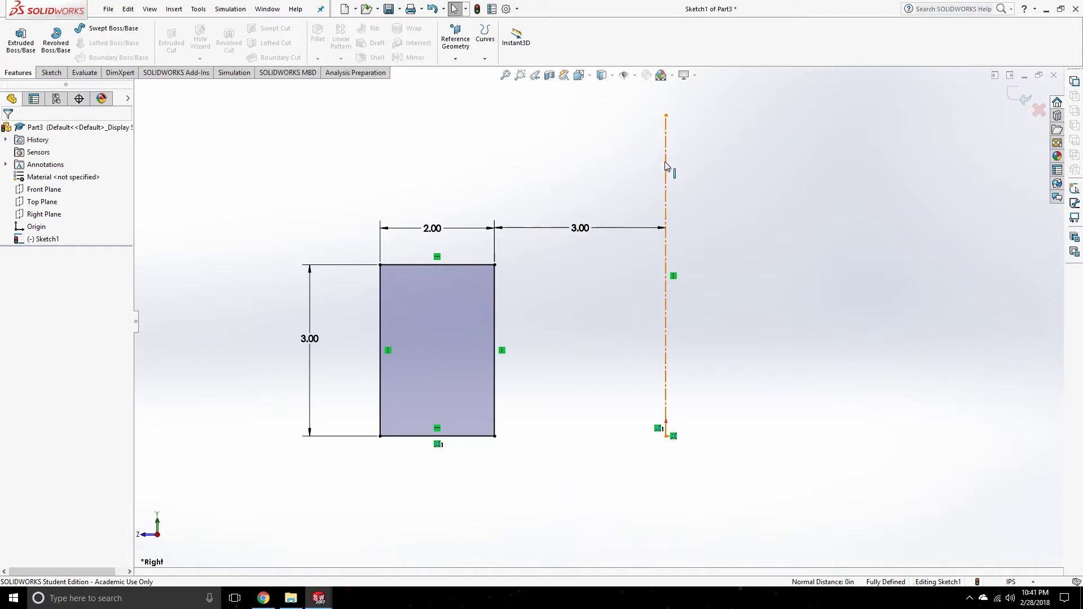
left_click(56, 45)
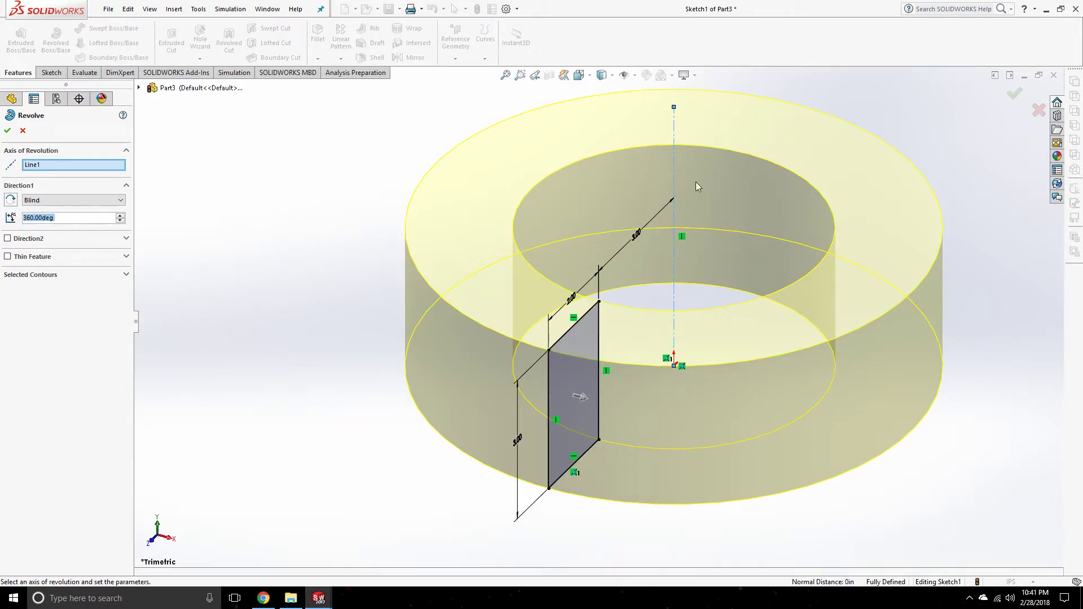
left_click(8, 130)
scroll(665, 279, "up", 3)
middle_click_drag(709, 304, 858, 391)
middle_click_drag(650, 279, 596, 304)
key("space")
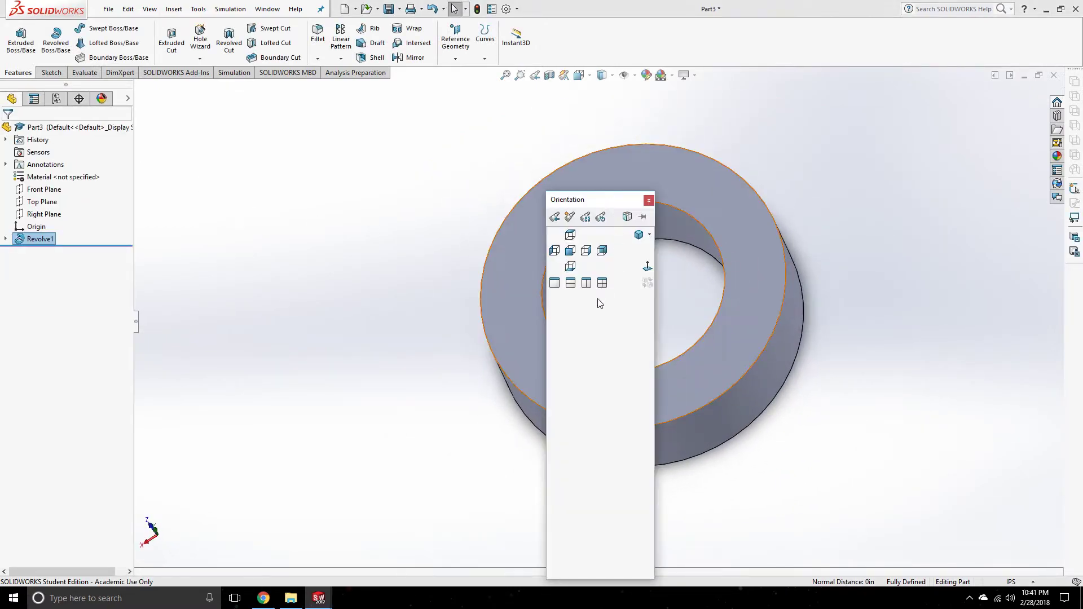
left_click(639, 235)
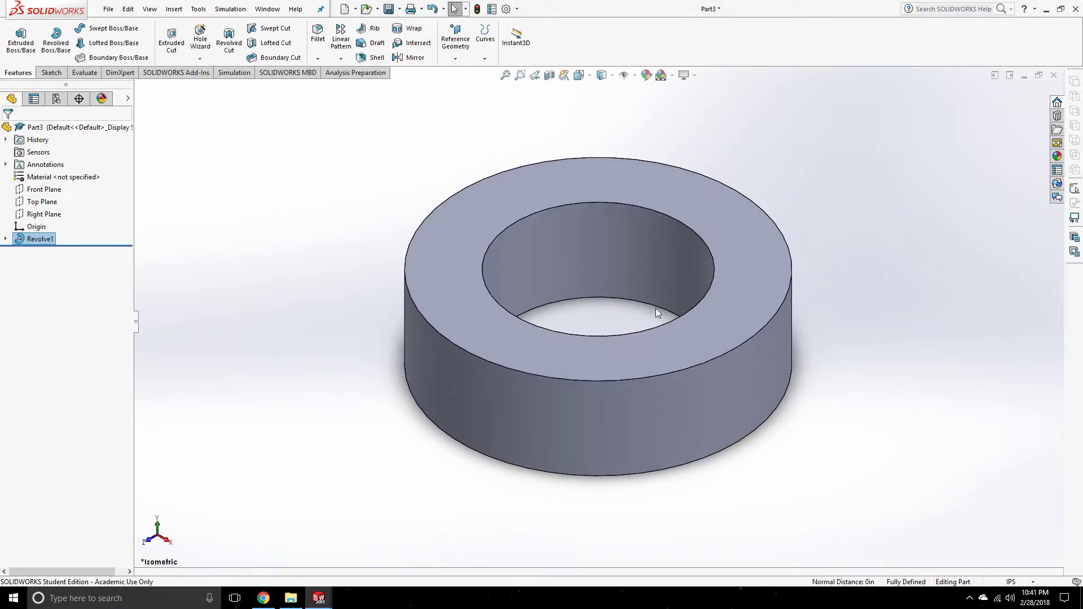
Check the outer diameter on the washer drawing in Chrome and measure the ring's top outer edge
key("super+Tab")
left_click(571, 269)
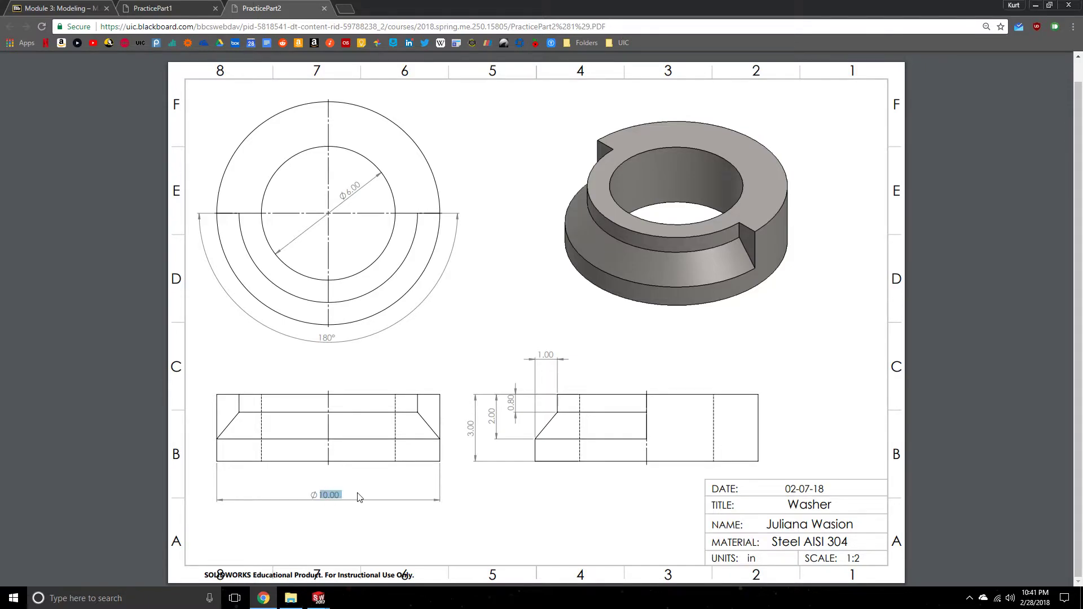
key("super+Tab")
left_click(642, 317)
left_click(79, 72)
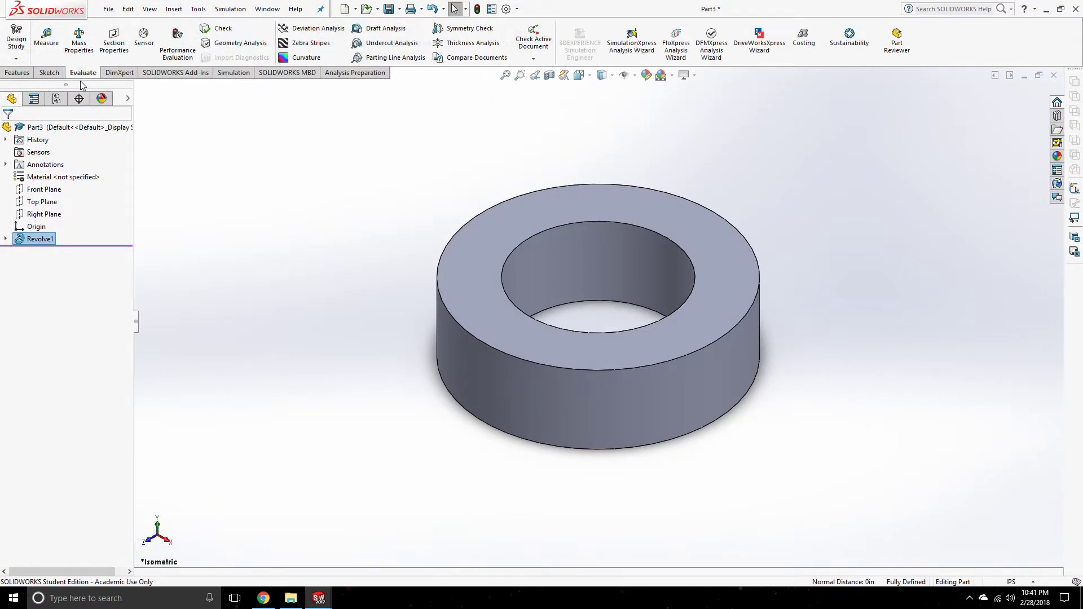
left_click(46, 36)
left_click(587, 186)
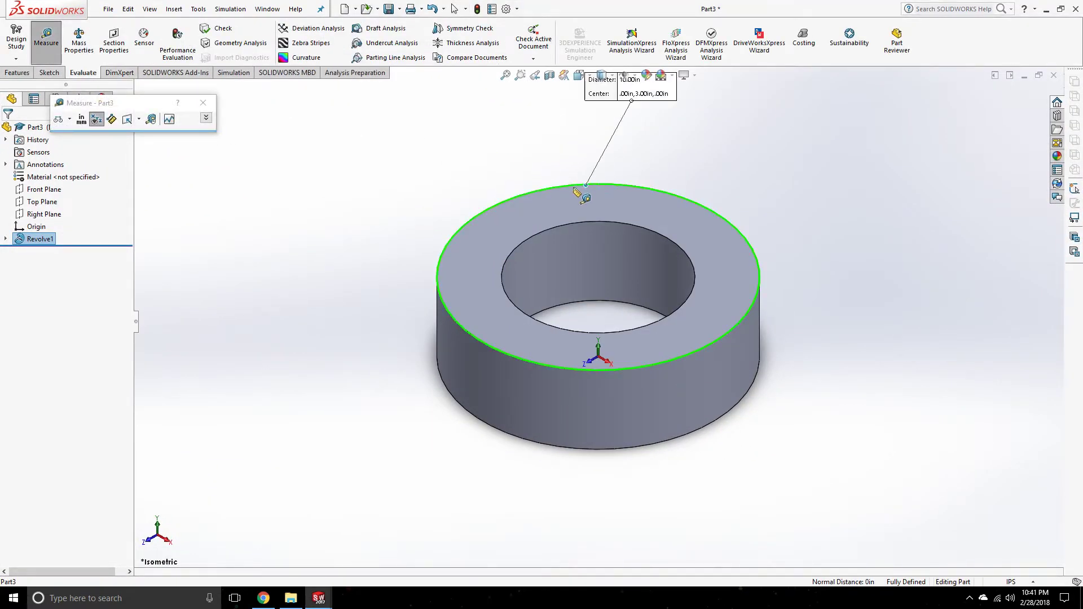
key("z")
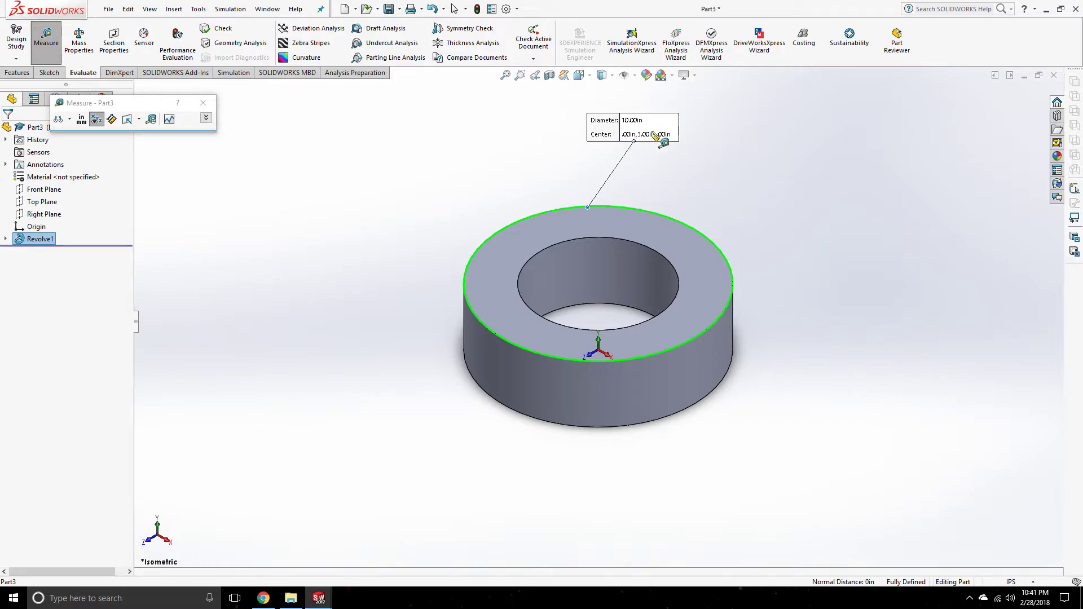
Measure the diameter of the ring's top inner edge
left_click(603, 239)
key("Escape")
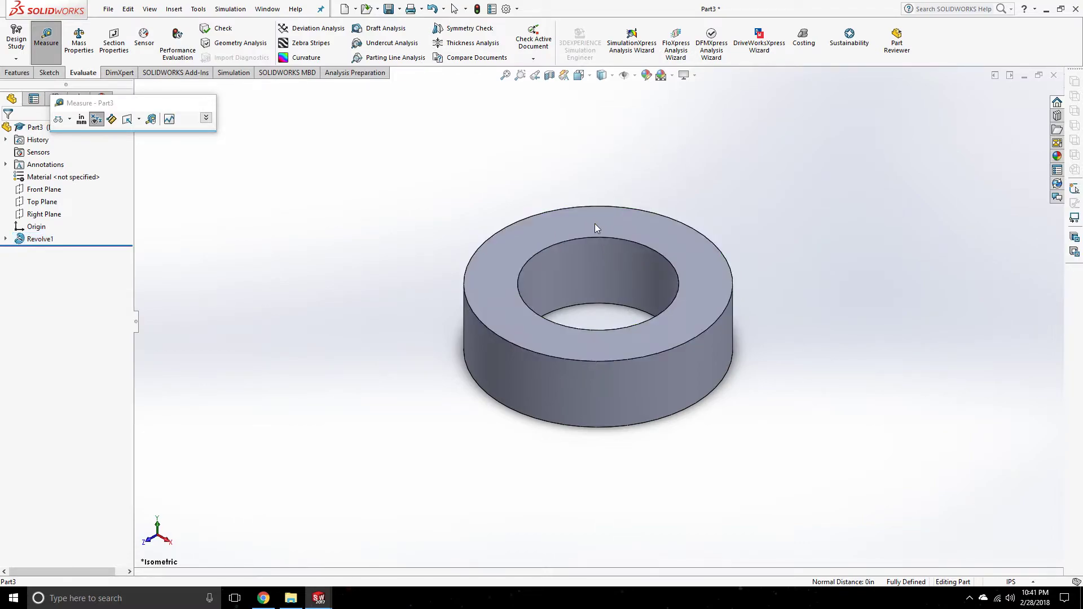
left_click(50, 44)
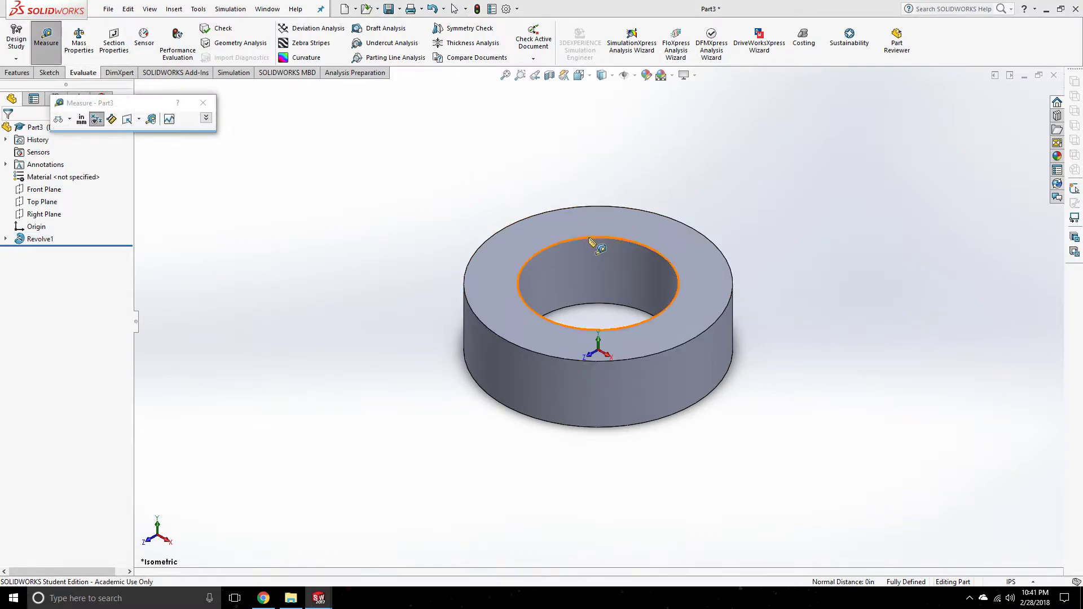
left_click(592, 239)
key("Escape")
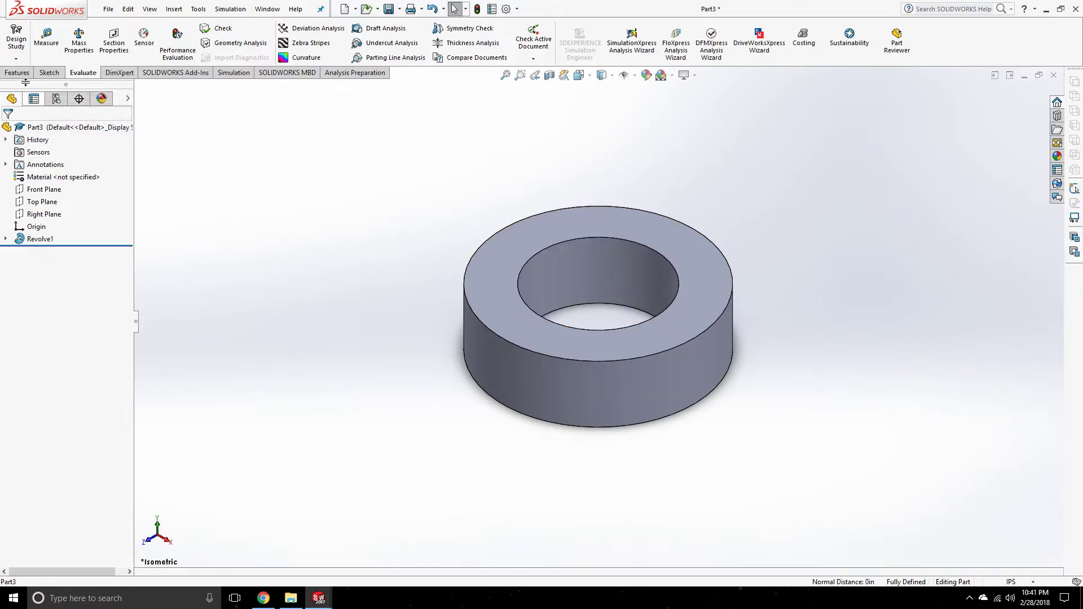
Consult the washer drawing in Chrome and start a sketch on the Right Plane, viewed normal to the plane
left_click(49, 72)
key("super+Tab")
left_click(611, 221)
key("super+Tab")
left_click(429, 248)
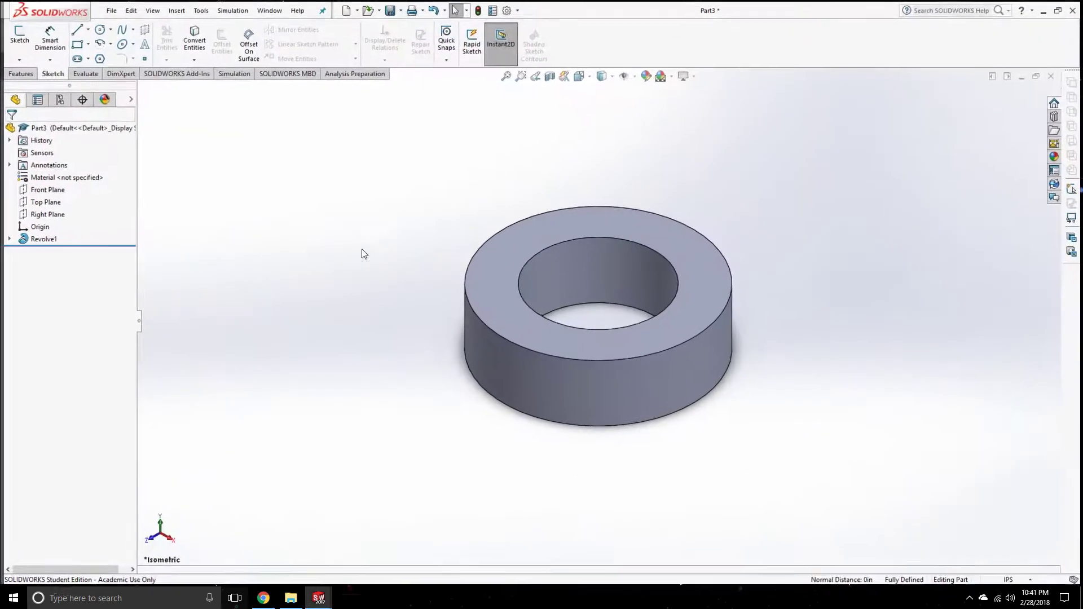
left_click(15, 34)
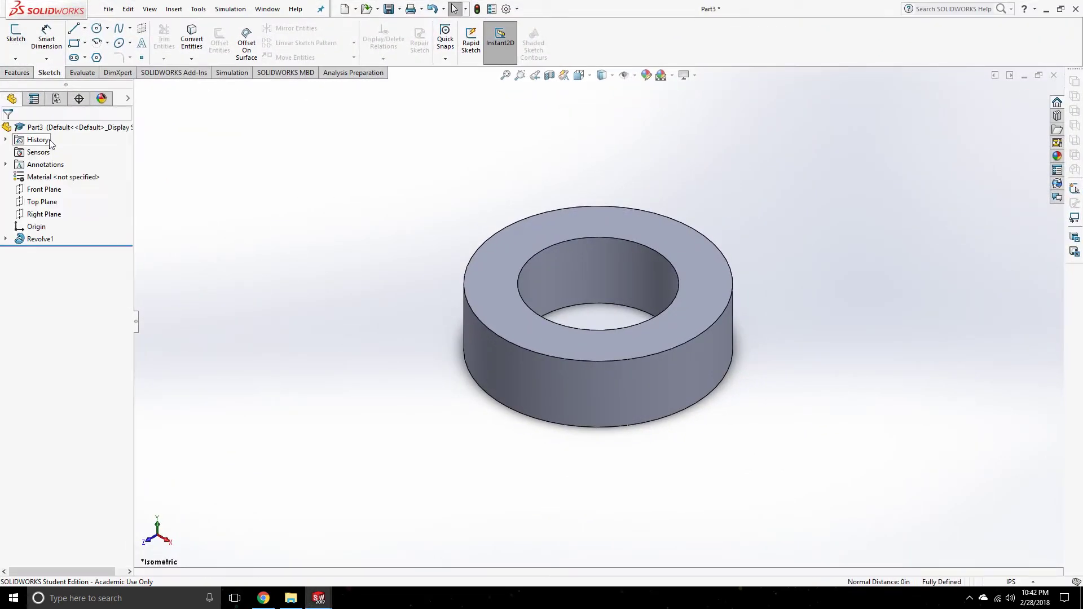
left_click(44, 214)
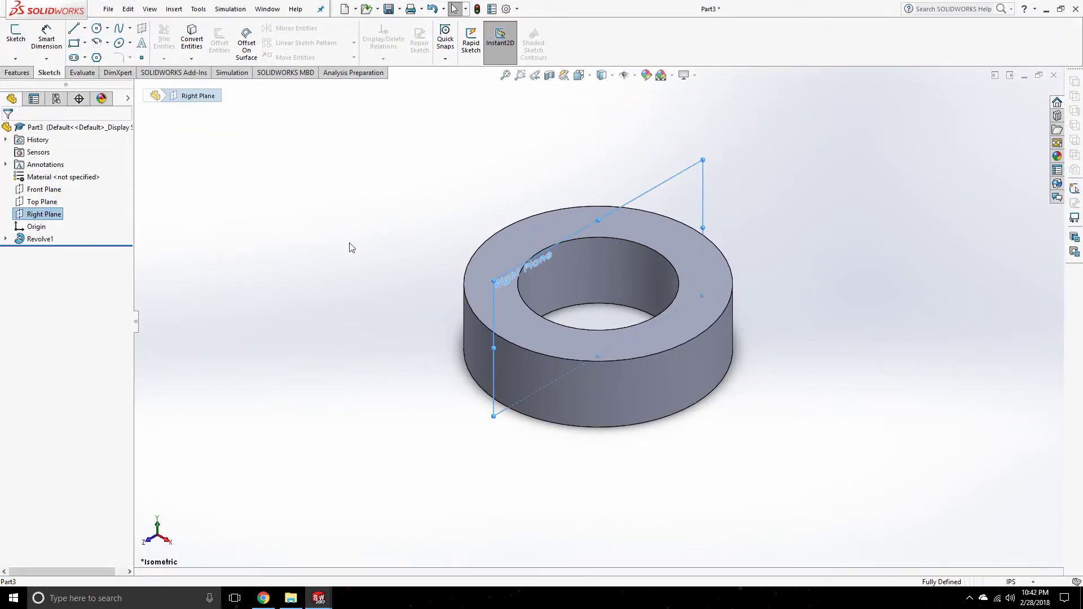
key("space")
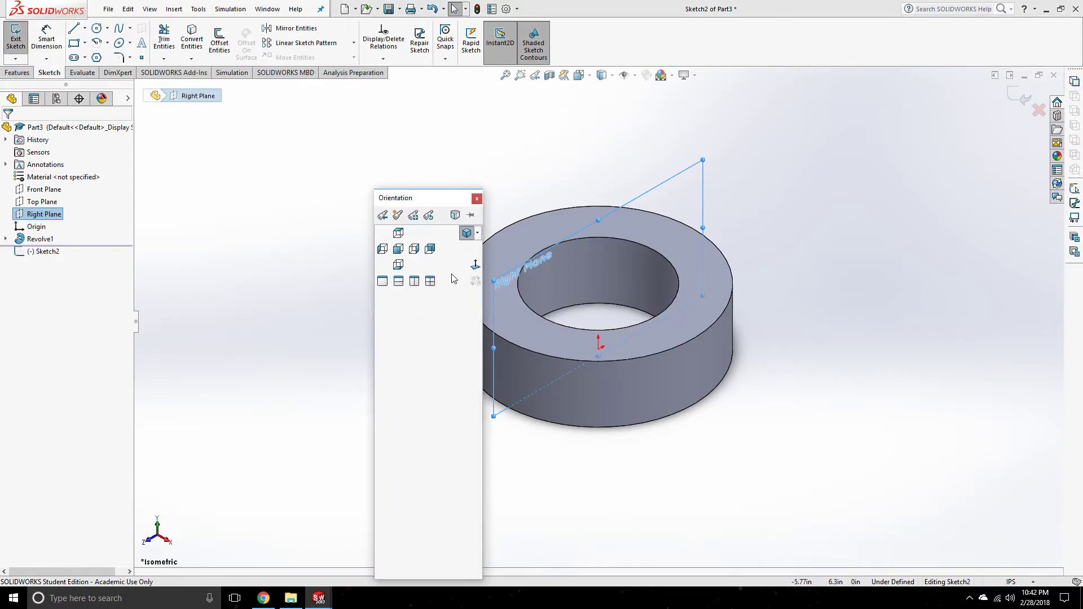
left_click(474, 265)
Draw a vertical centerline about 5 in long upward from the origin
left_click(85, 28)
left_click(101, 51)
left_click_drag(598, 399, 599, 123)
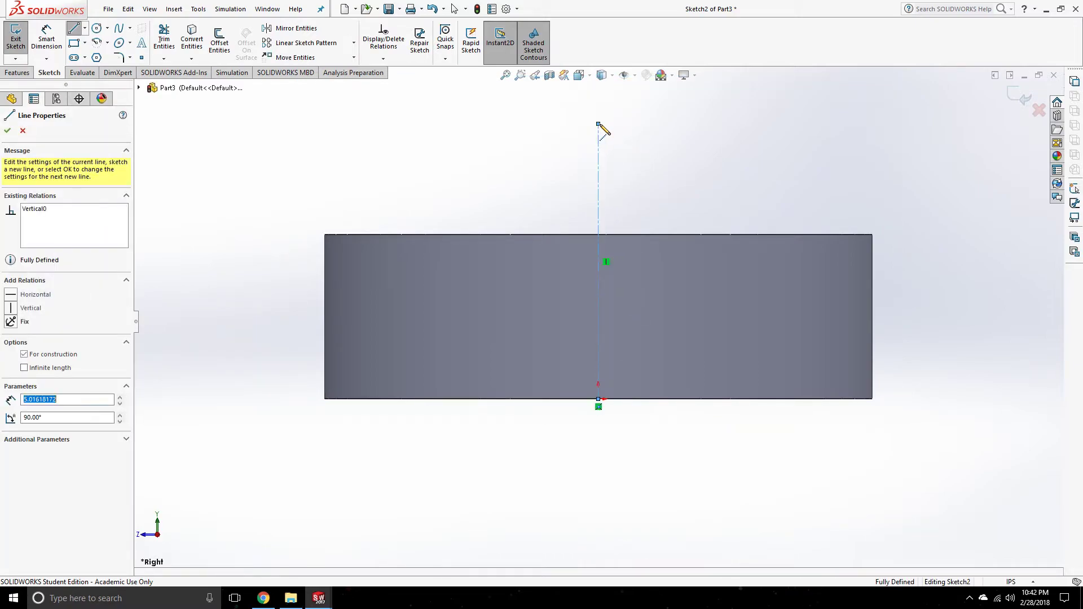
key("Escape")
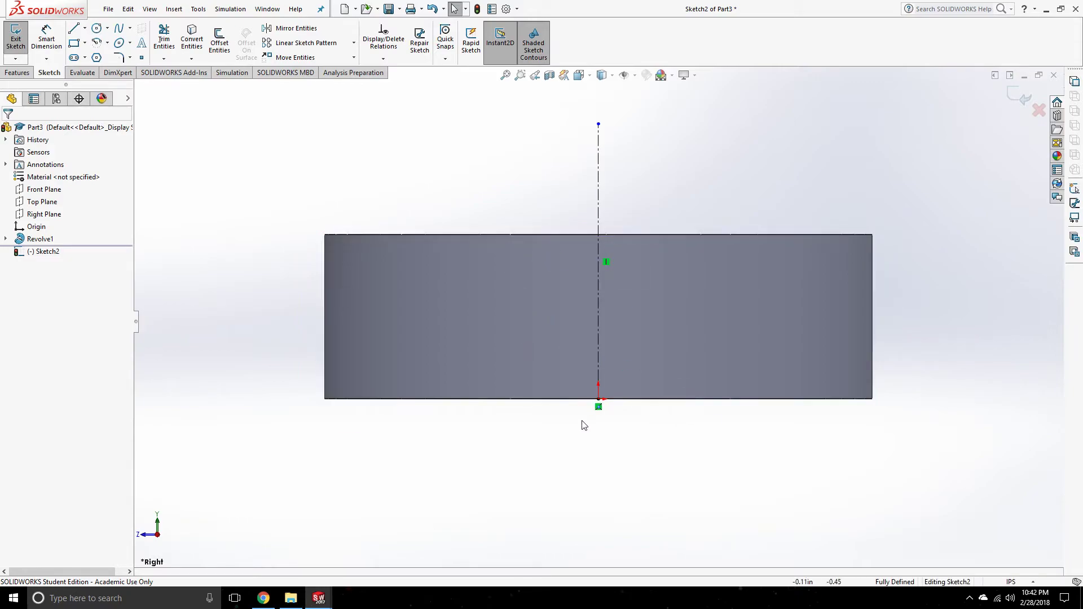
Following the drawing in Chrome, sketch a closed four-line cut profile at the ring's upper left corner, with a sloped lower edge and an inner vertical about 1.1 in long
key("super+Tab")
left_click(564, 349)
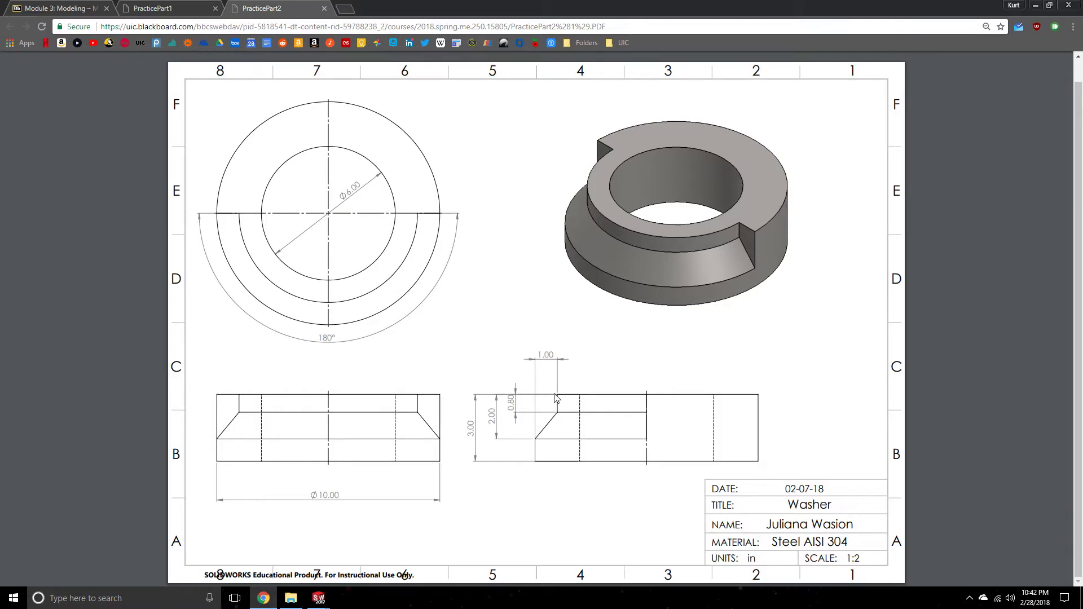
key("super+Tab")
left_click(536, 322)
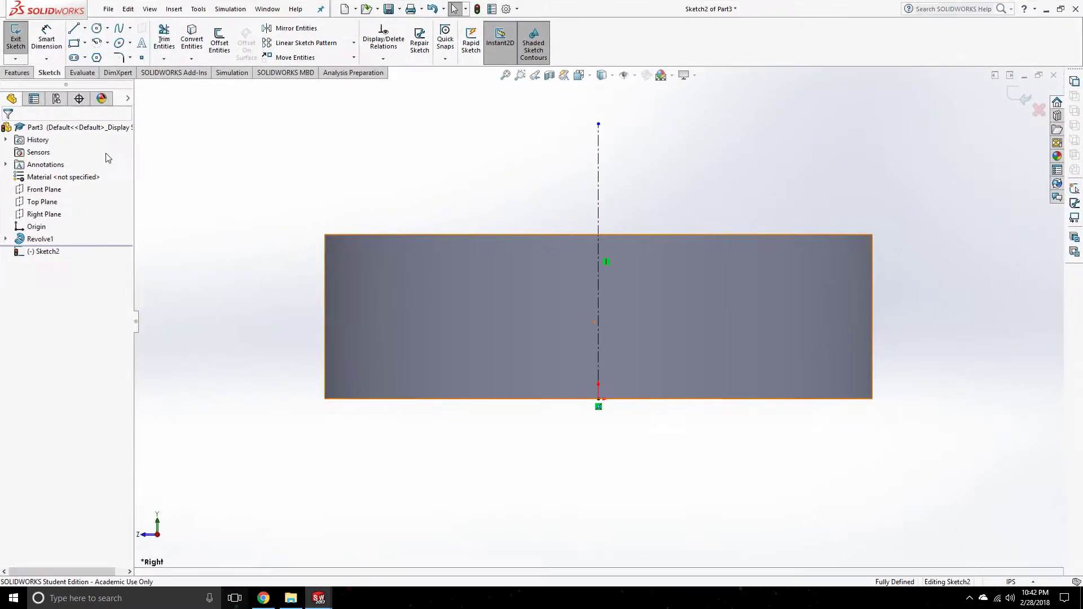
left_click(73, 30)
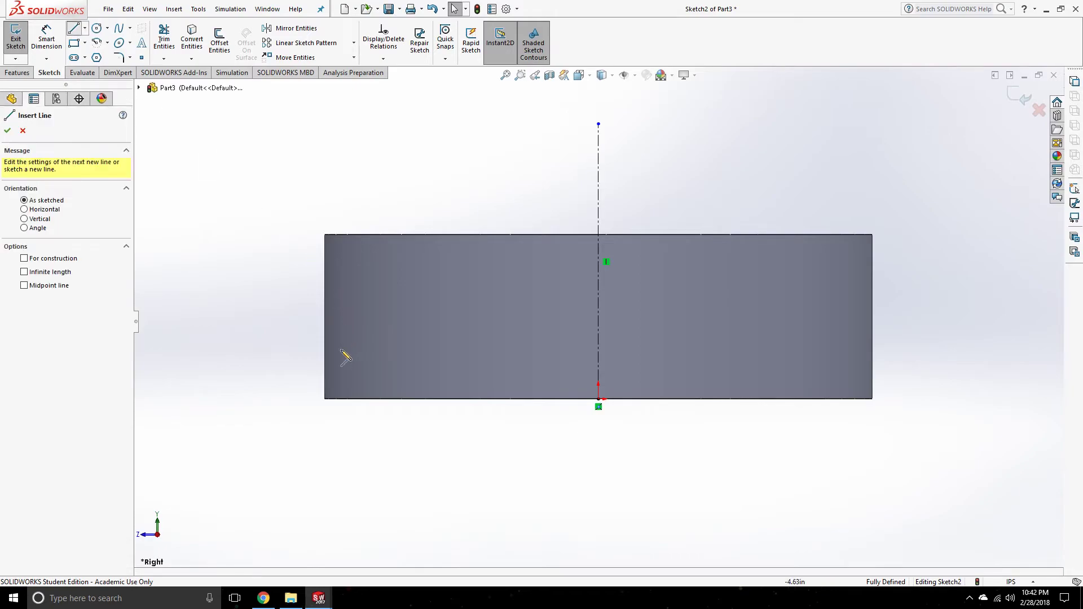
left_click(324, 333)
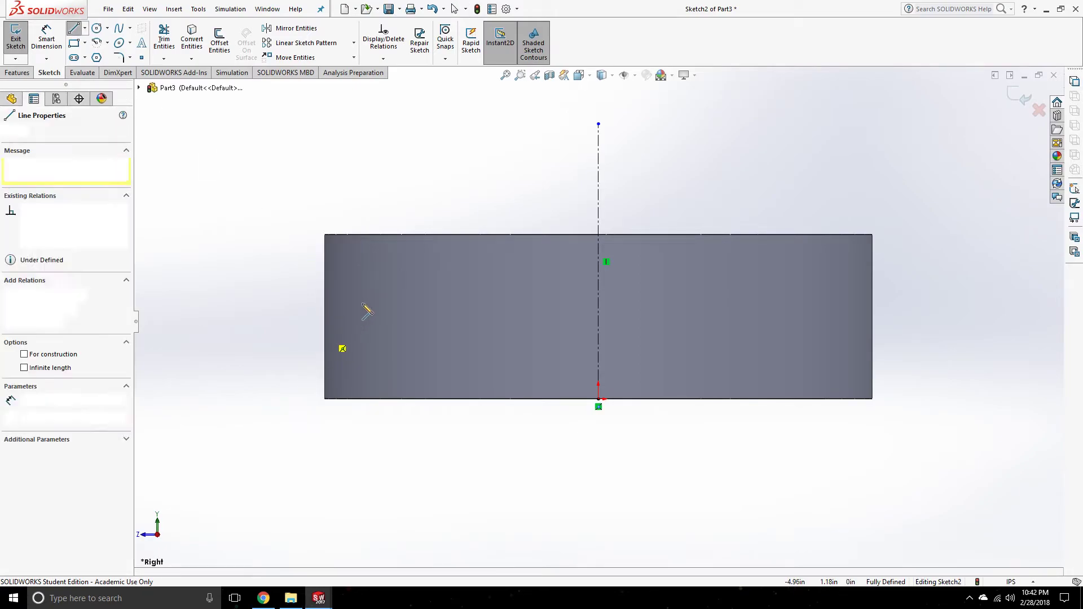
left_click(372, 294)
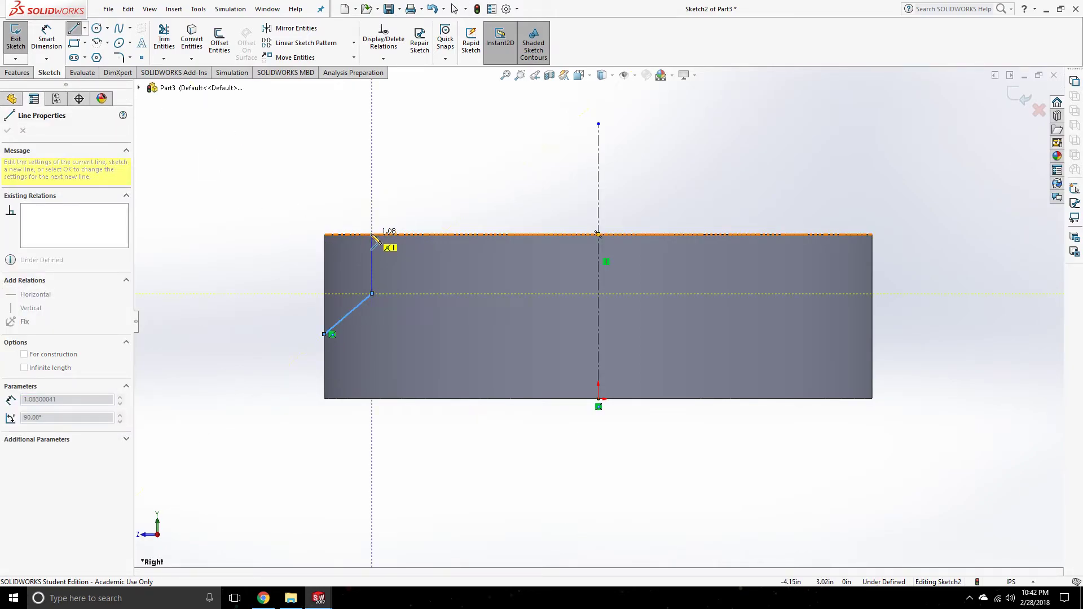
left_click(371, 234)
left_click(324, 234)
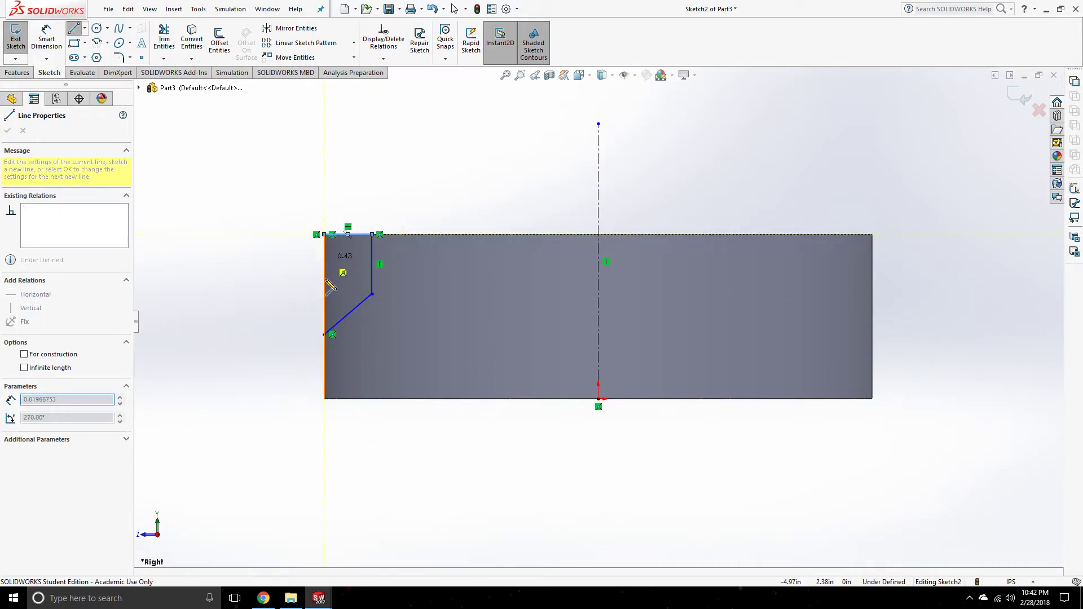
left_click(324, 334)
key("Escape")
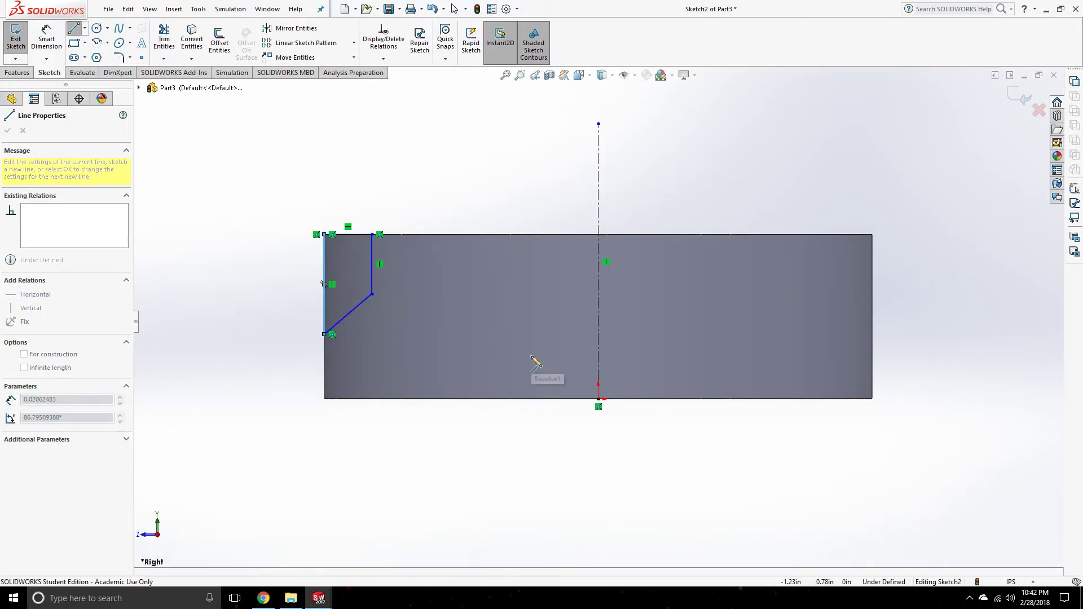
Check the washer drawing in Chrome and dimension the horizontal distance between the cut profile's two vertical lines as 1 in
key("super+Tab")
left_click(639, 255)
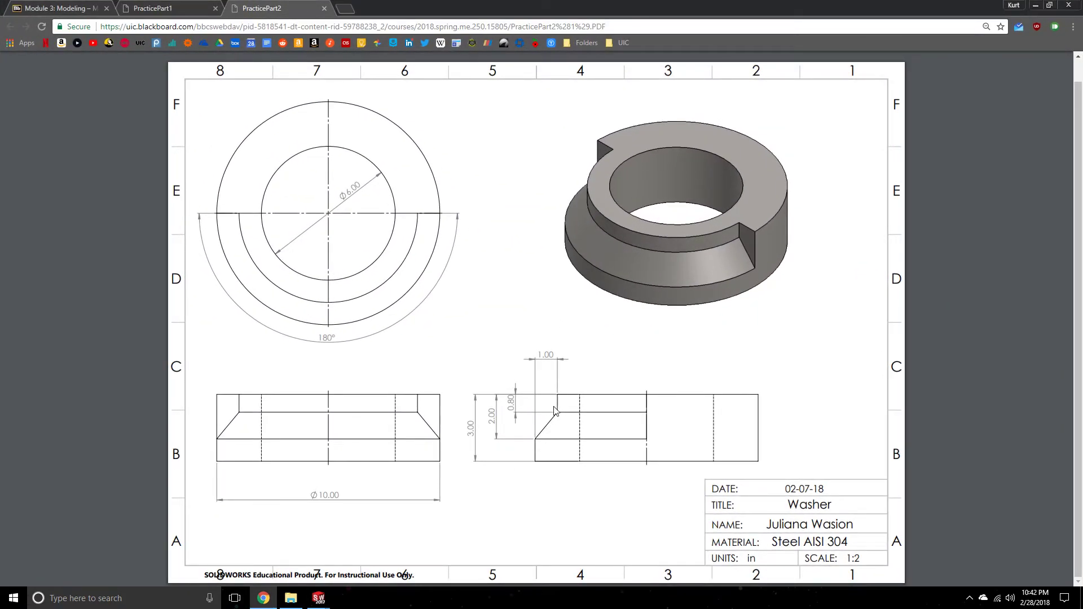
key("super+Tab")
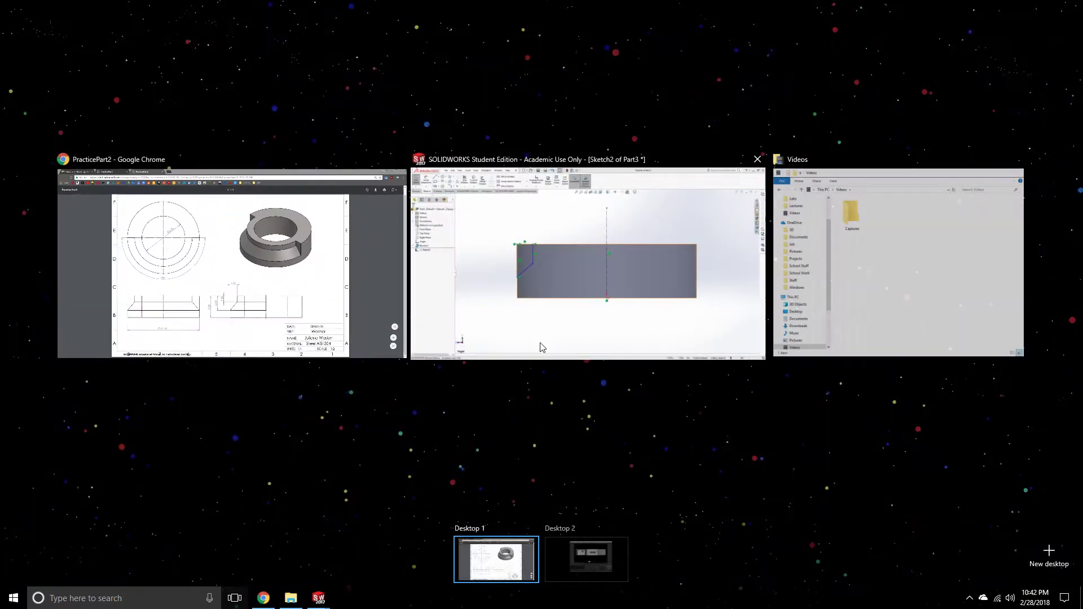
left_click(538, 365)
left_click(45, 35)
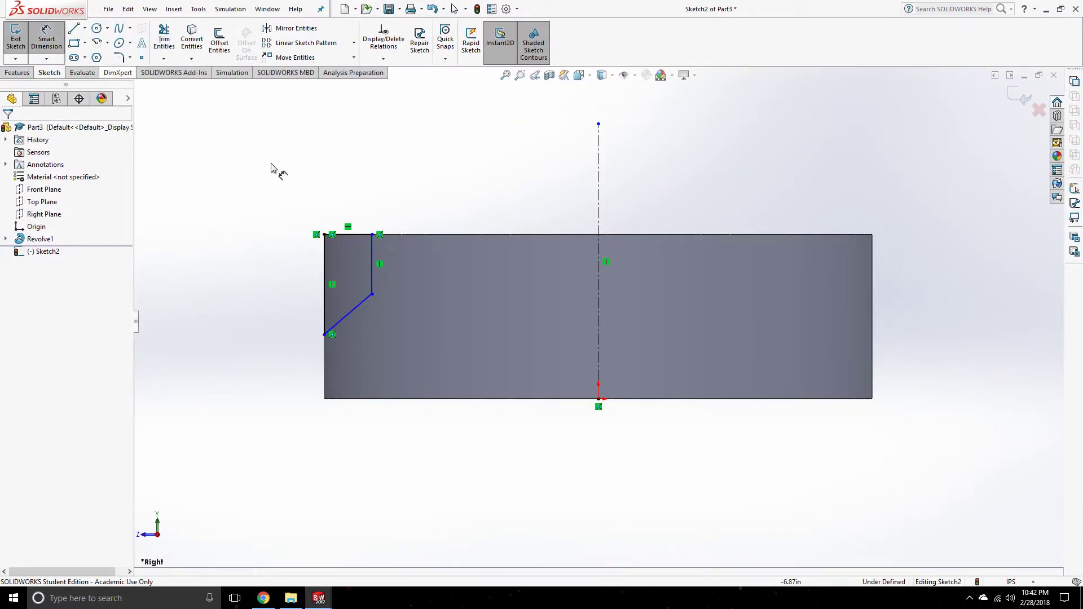
left_click(371, 256)
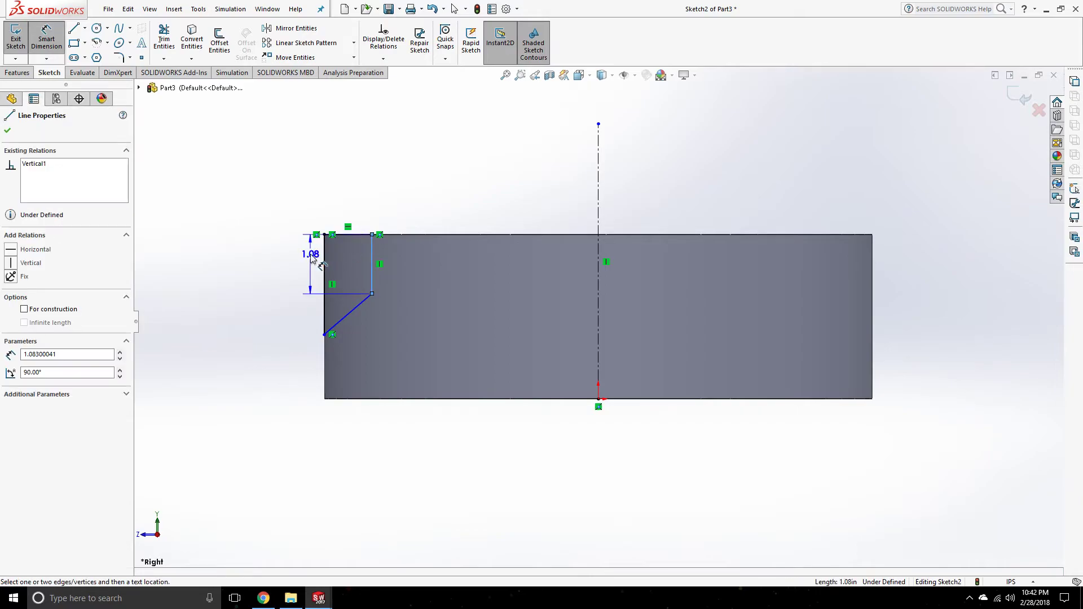
left_click(324, 243)
left_click(357, 169)
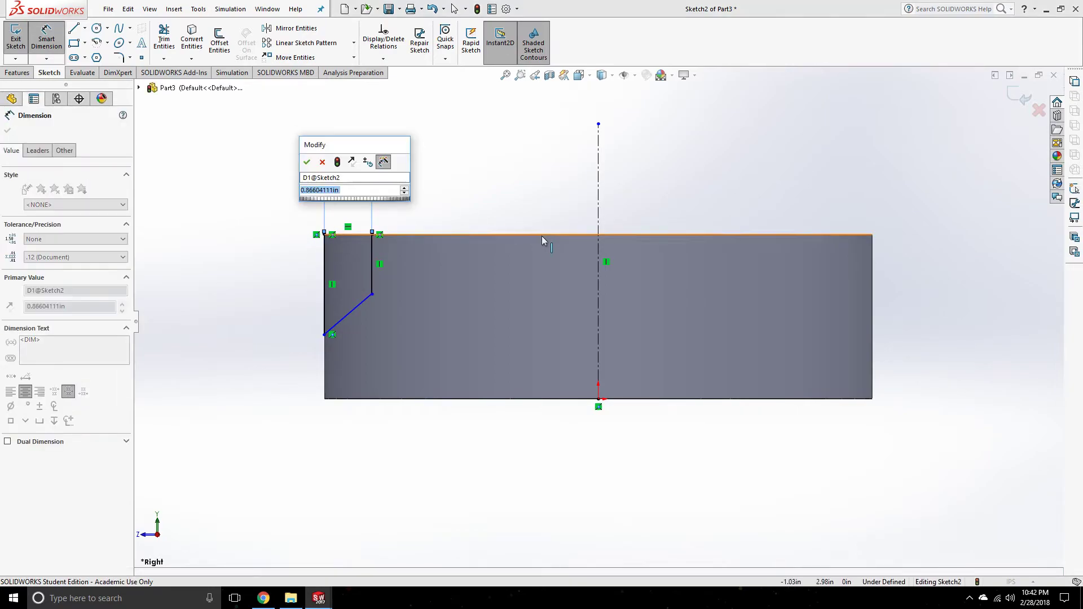
type("1")
key("Return")
Check the drawing in Chrome again and dimension the cut profile's inner vertical line as 0.80 in
key("super+Tab")
left_click(526, 235)
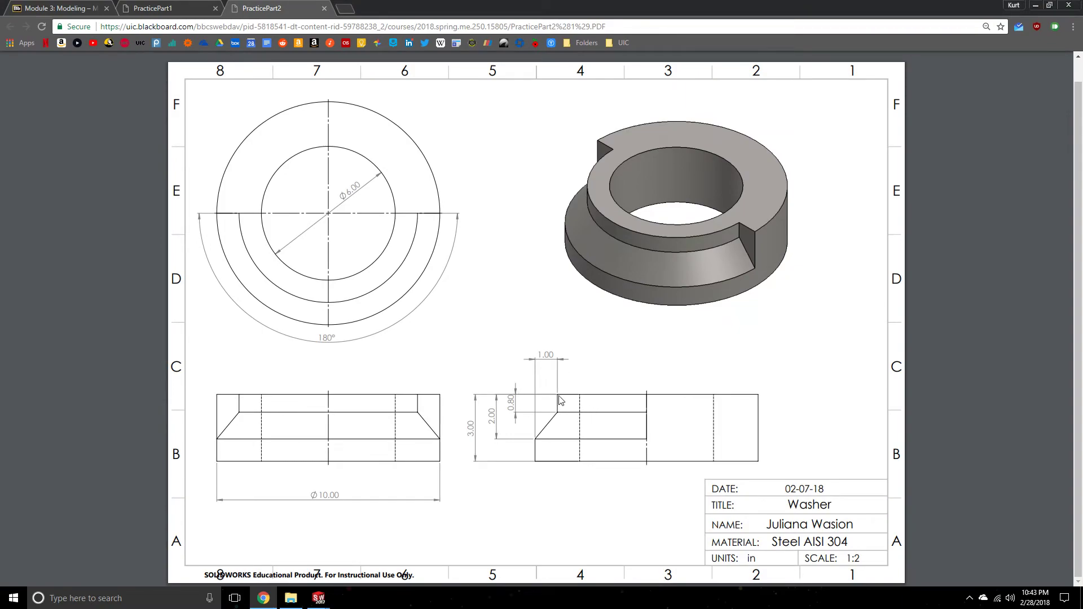
key("super+Tab")
left_click(566, 310)
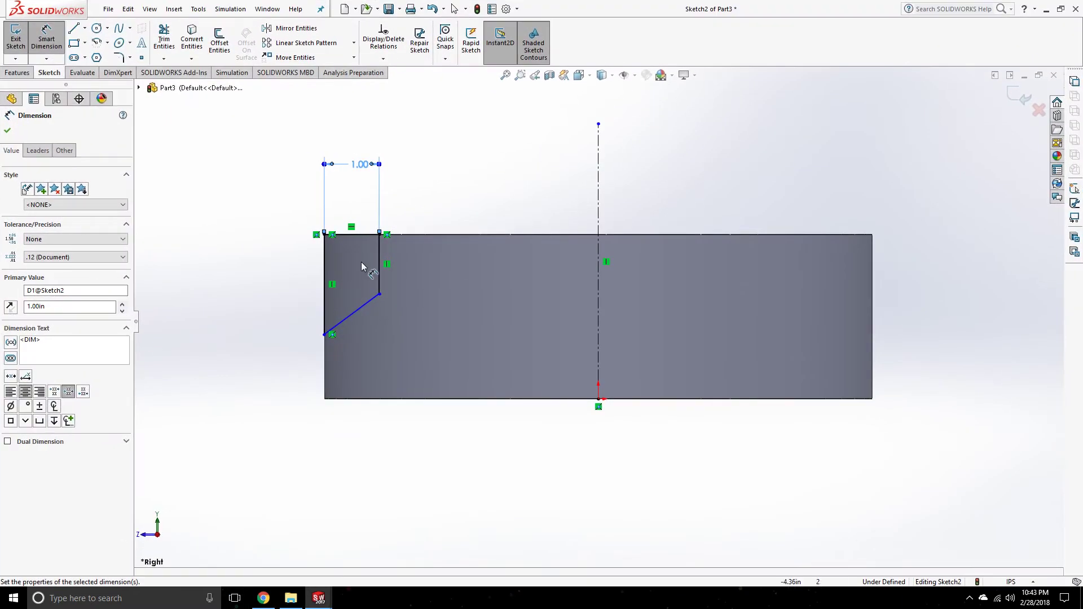
left_click(378, 275)
left_click(440, 266)
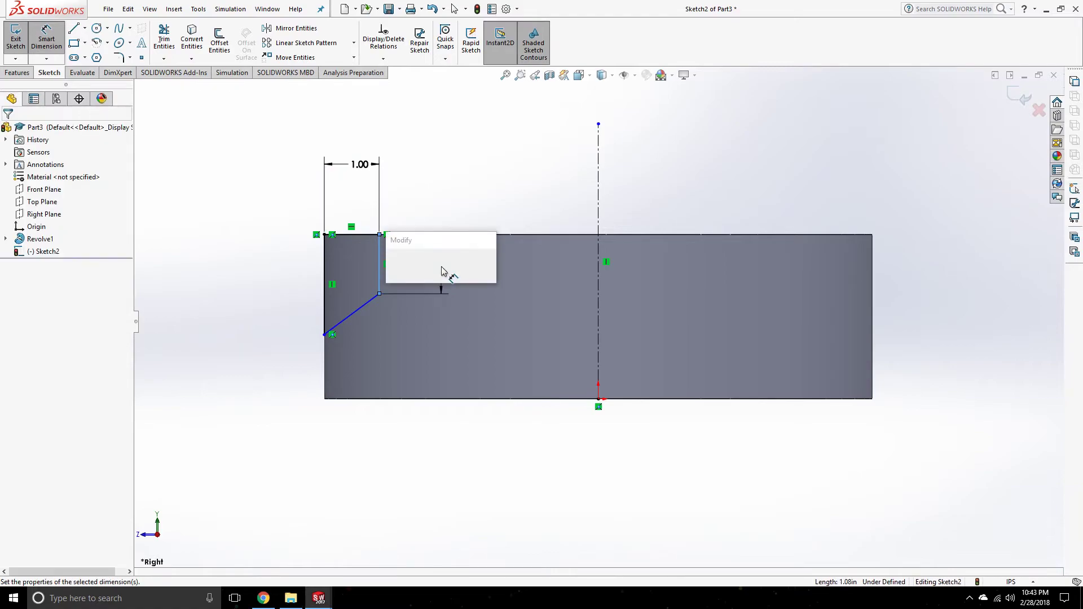
key("Escape")
Following the drawing in Chrome, dimension the height from the profile's top line to the sloped line's outer endpoint as 2 in
key("super+Tab")
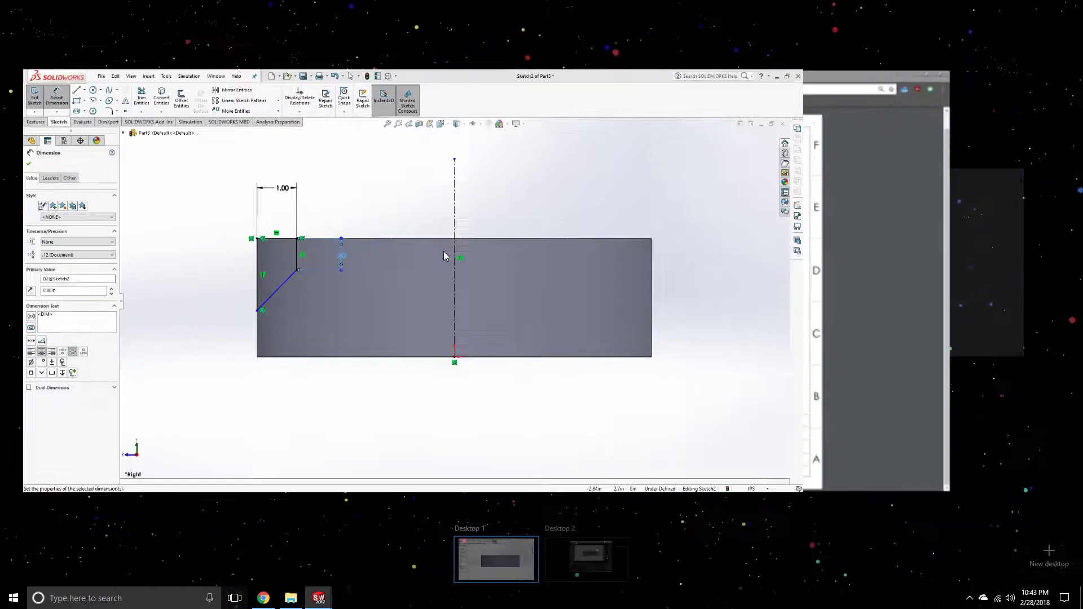
left_click(543, 258)
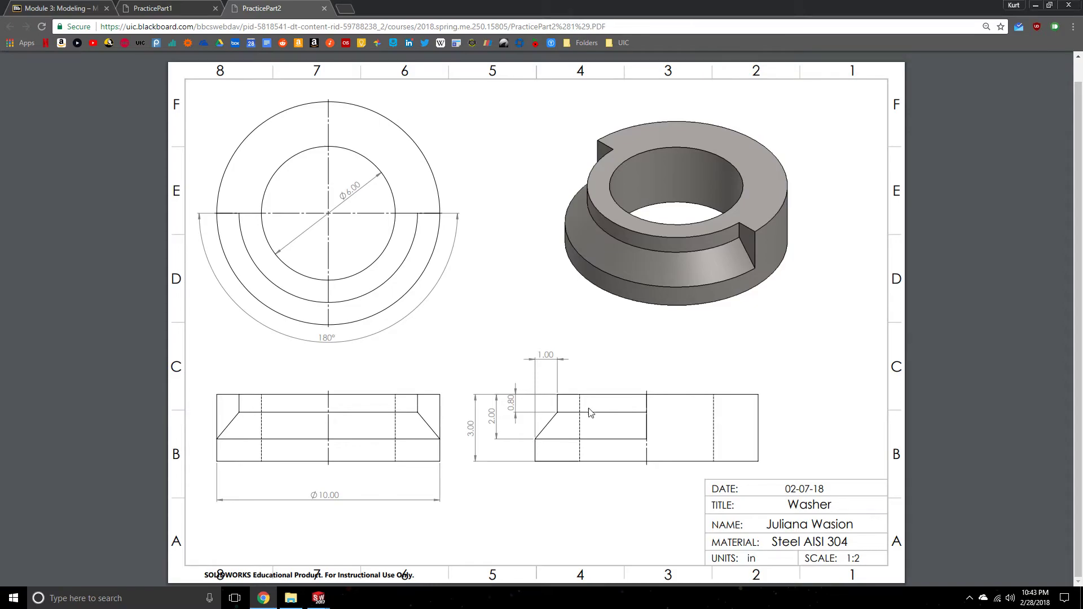
key("super+Tab")
left_click(540, 285)
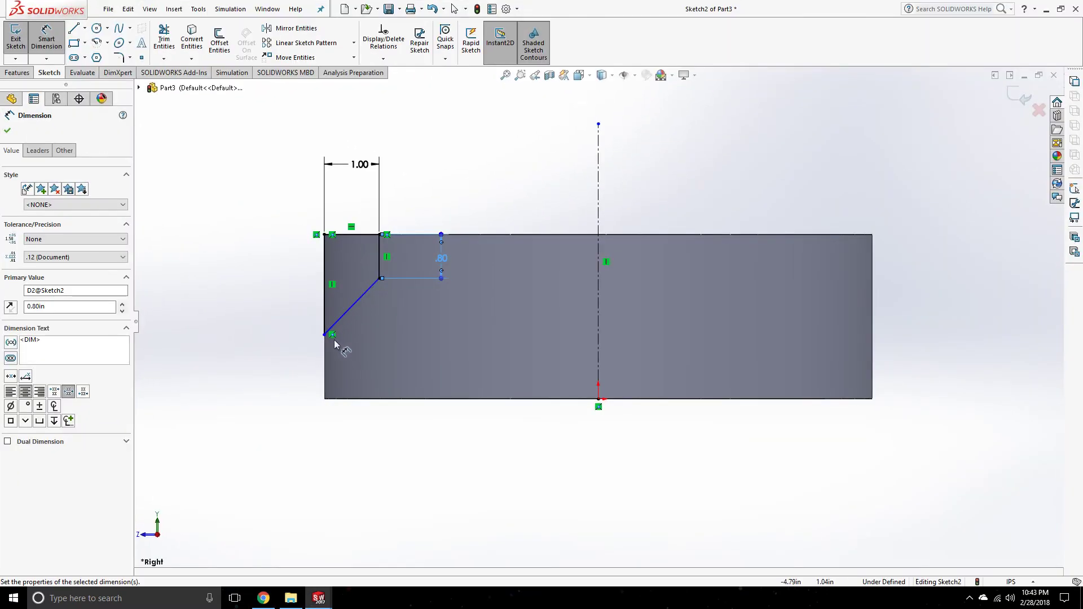
left_click(325, 335)
left_click(358, 234)
left_click(270, 275)
type("2.")
key("Return")
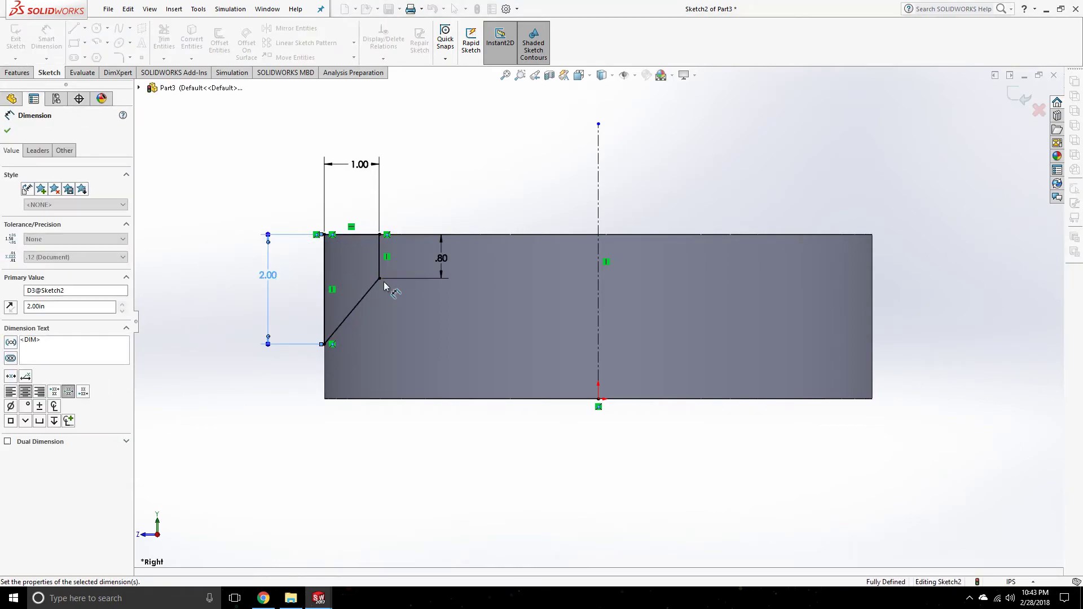
key("Escape")
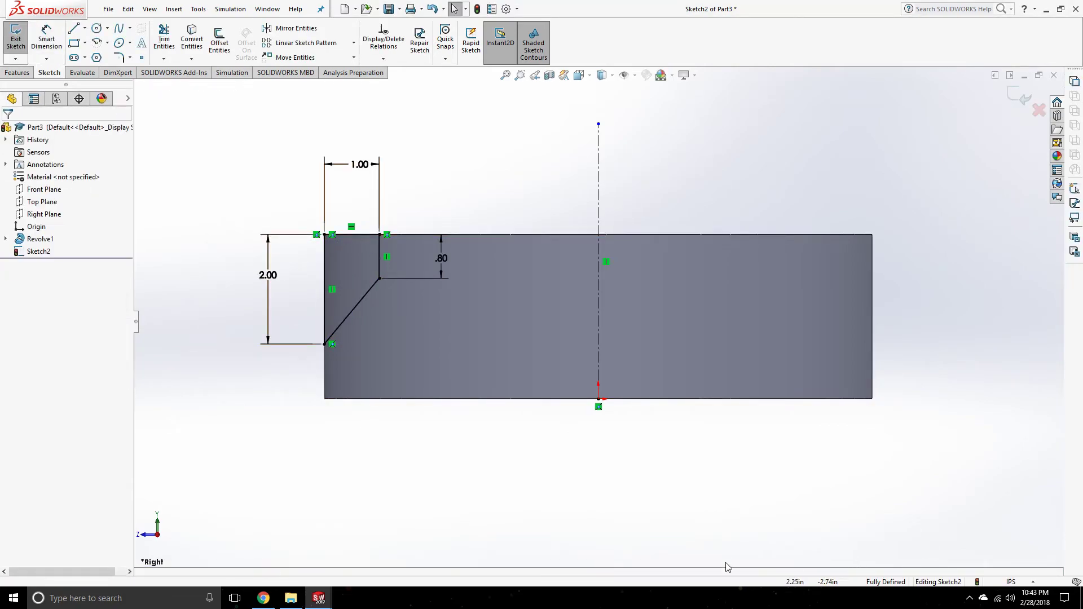
Create a Revolved Cut of the profile around the centerline, with the 180 degree angle given in the Chrome drawing
left_click(19, 72)
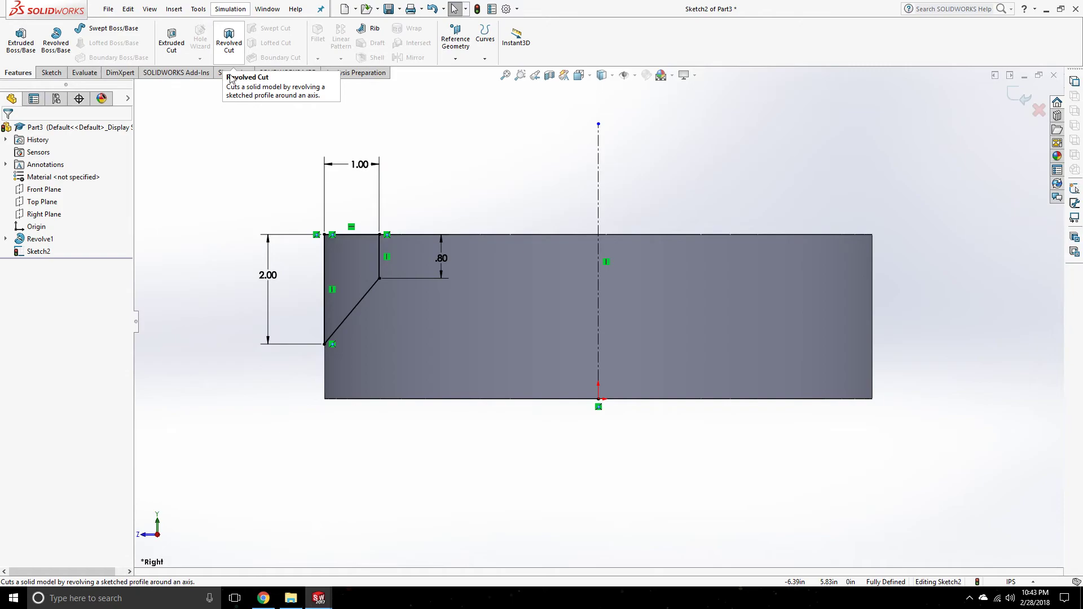
left_click(229, 42)
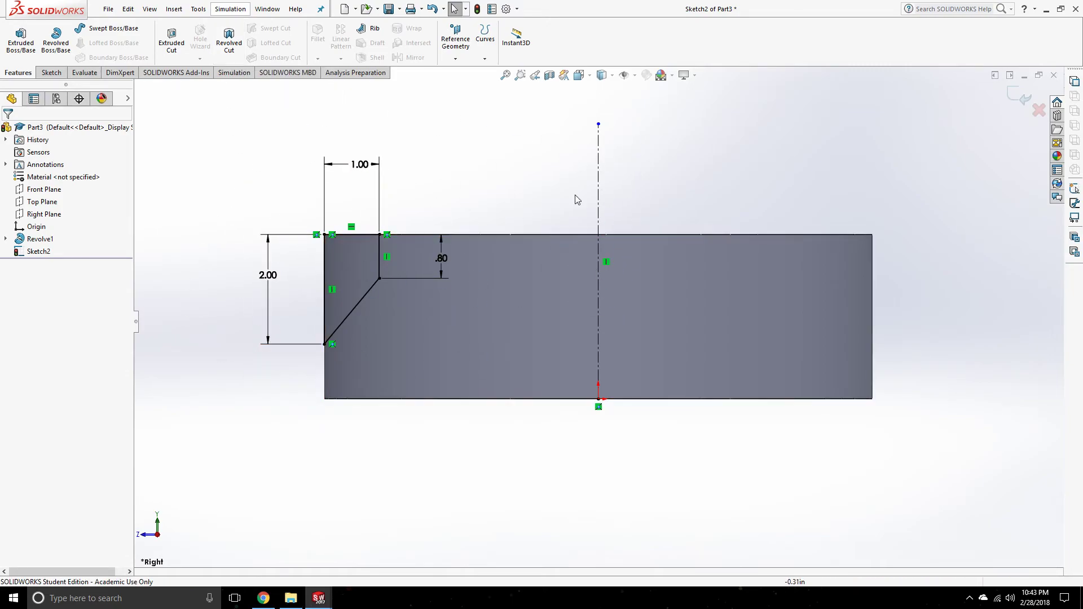
left_click(229, 42)
mouse_move(222, 152)
middle_mouse_down()
mouse_move(294, 256)
mouse_move(263, 200)
mouse_move(221, 164)
mouse_move(245, 172)
middle_mouse_up()
key("super+Tab")
left_click(529, 203)
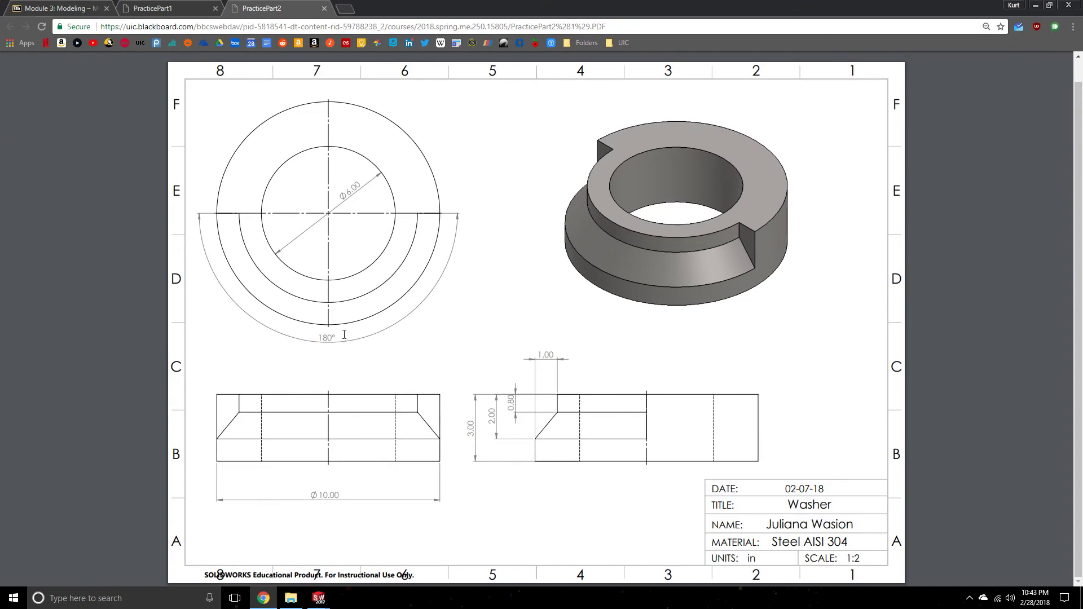
key("super+Tab")
left_click(567, 269)
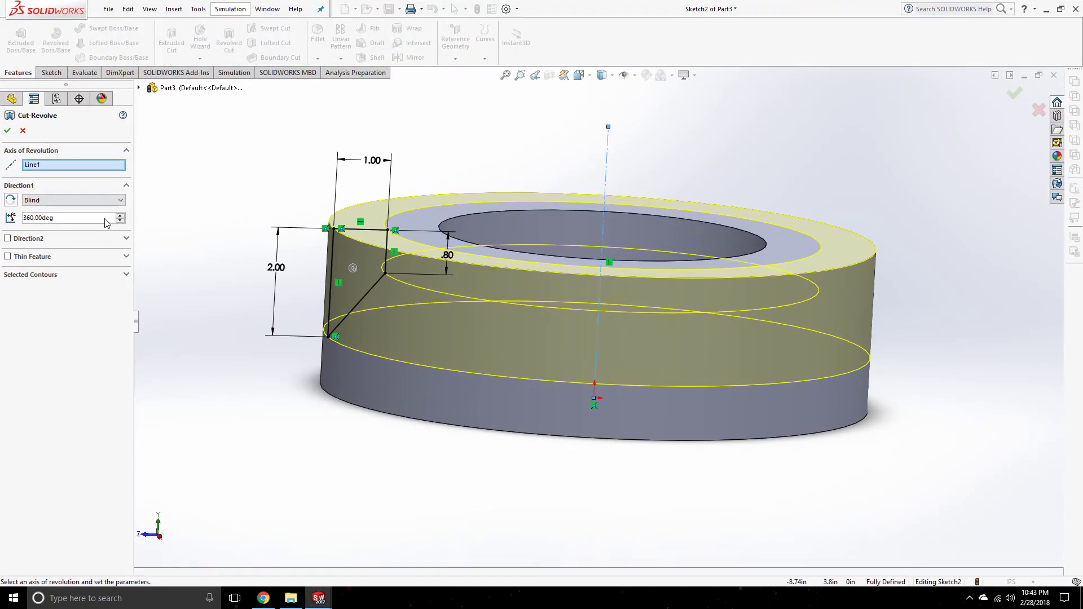
type("180")
key("Return")
middle_click_drag(719, 116, 607, 209)
key("Return")
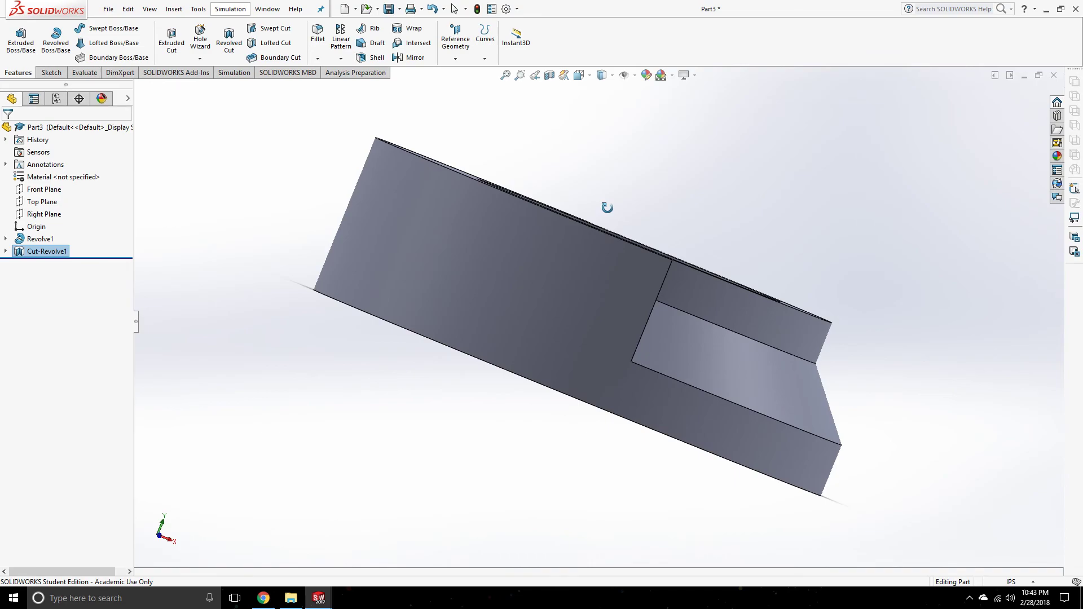
Set the washer to the isometric view and compare its shape with the drawing in Chrome
scroll(682, 209, "up", 2)
middle_click_drag(683, 210, 566, 259)
key("space")
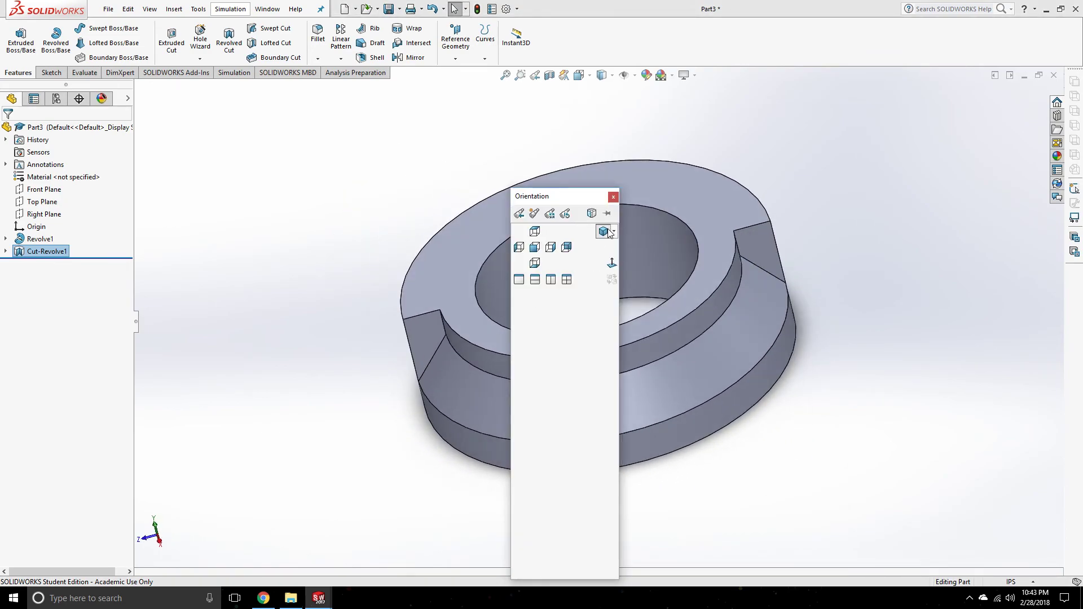
left_click(607, 232)
key("super+Tab")
left_click(655, 349)
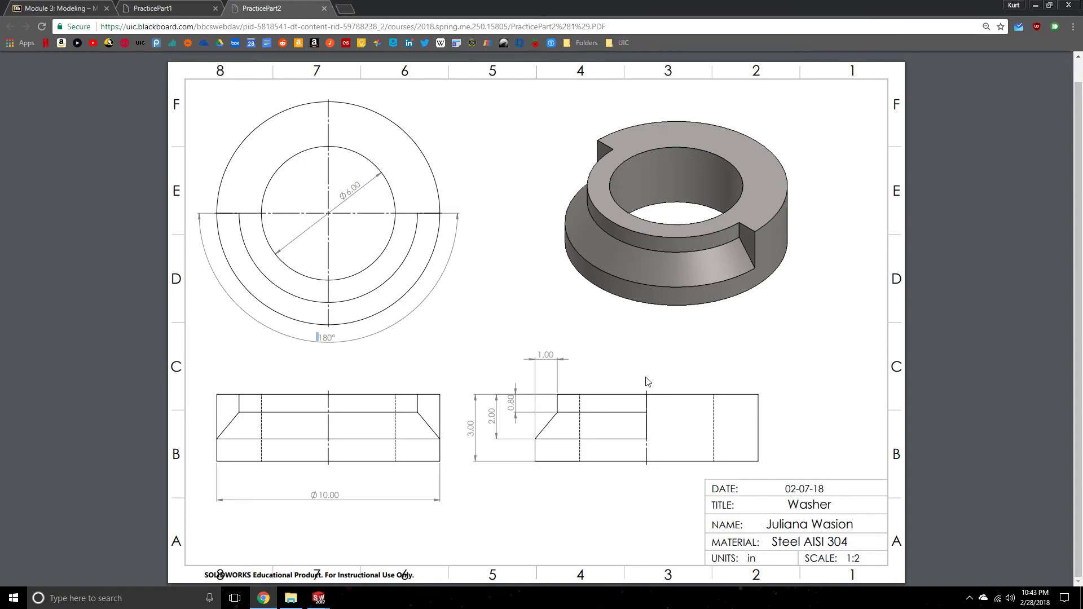
key("super+Tab")
left_click(621, 312)
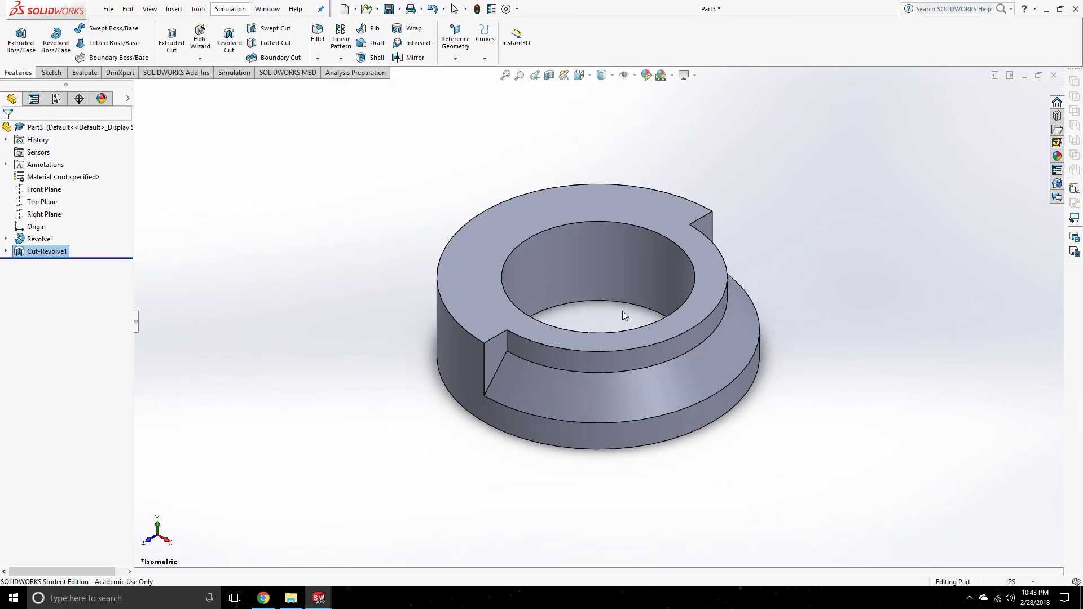
Highlight the faces made by Revolve1 and by Cut-Revolve1 in turn, and clear the selection
middle_click_drag(623, 314, 618, 292)
left_click(25, 239)
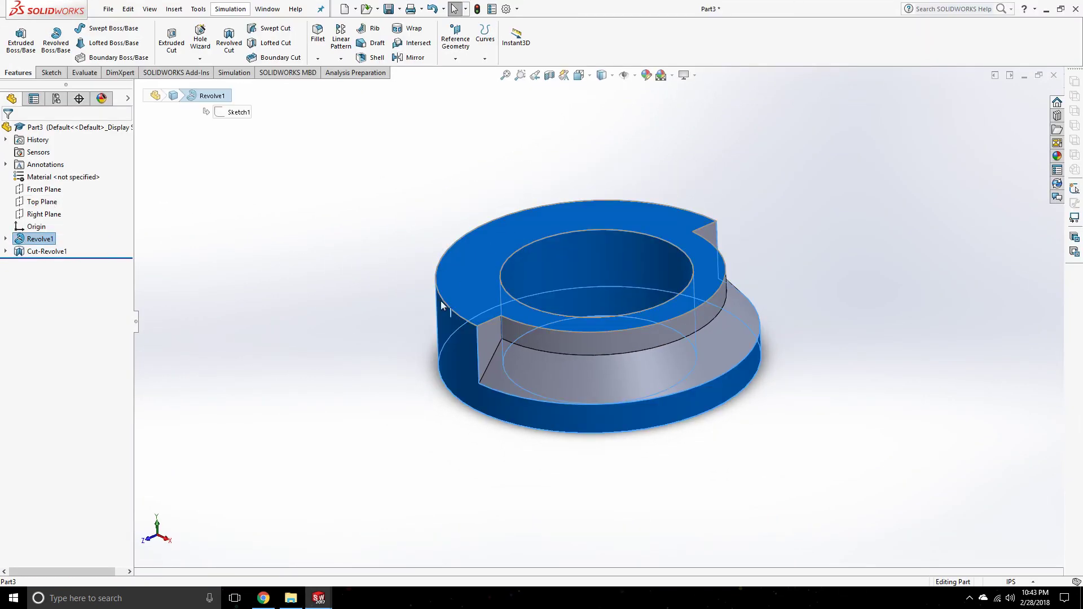
left_click(47, 252)
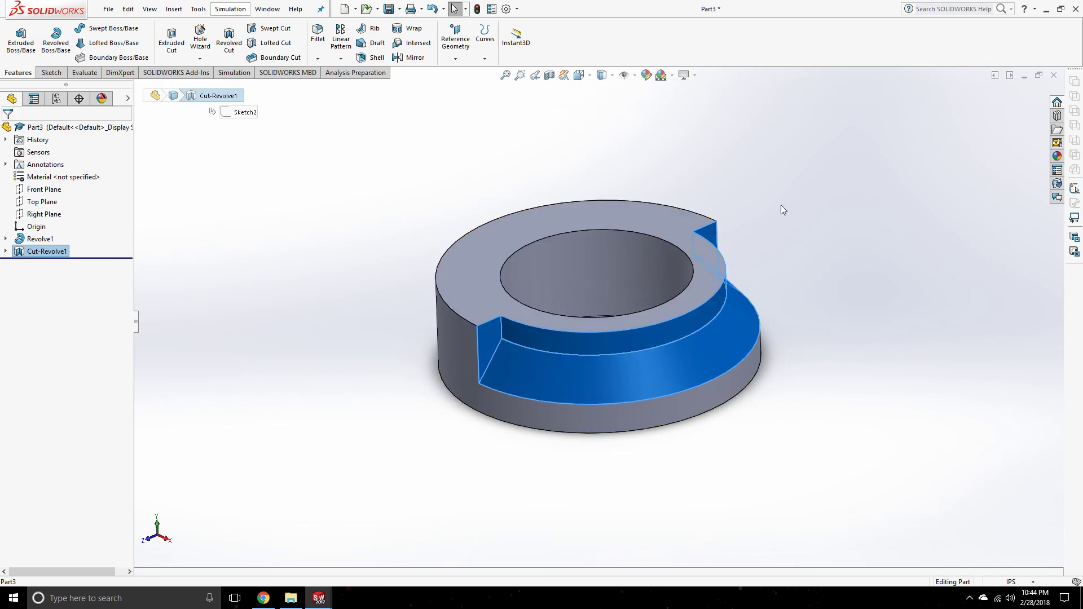
left_click(793, 193)
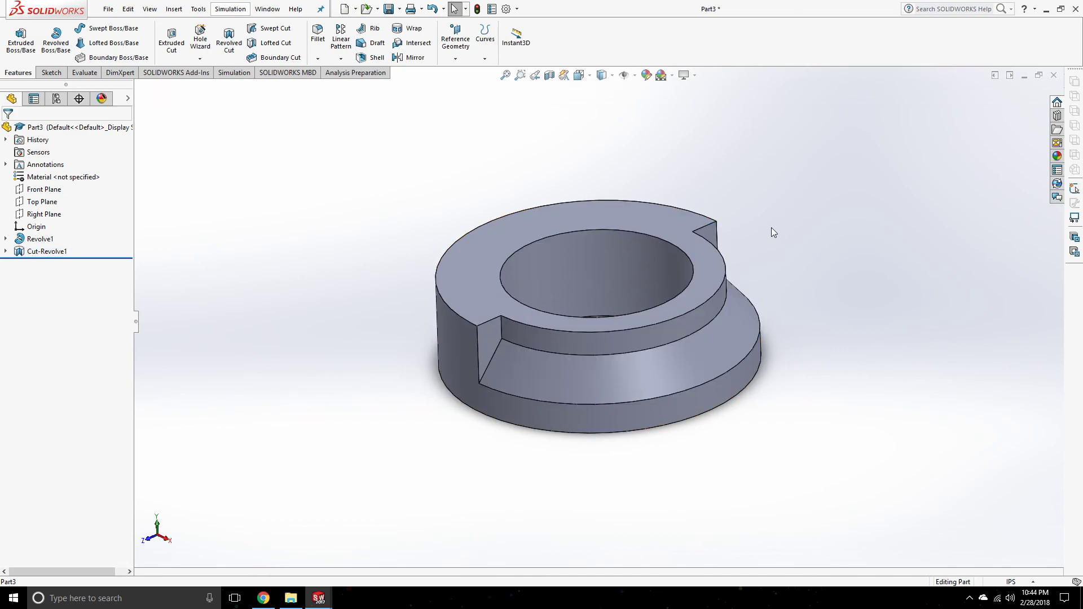